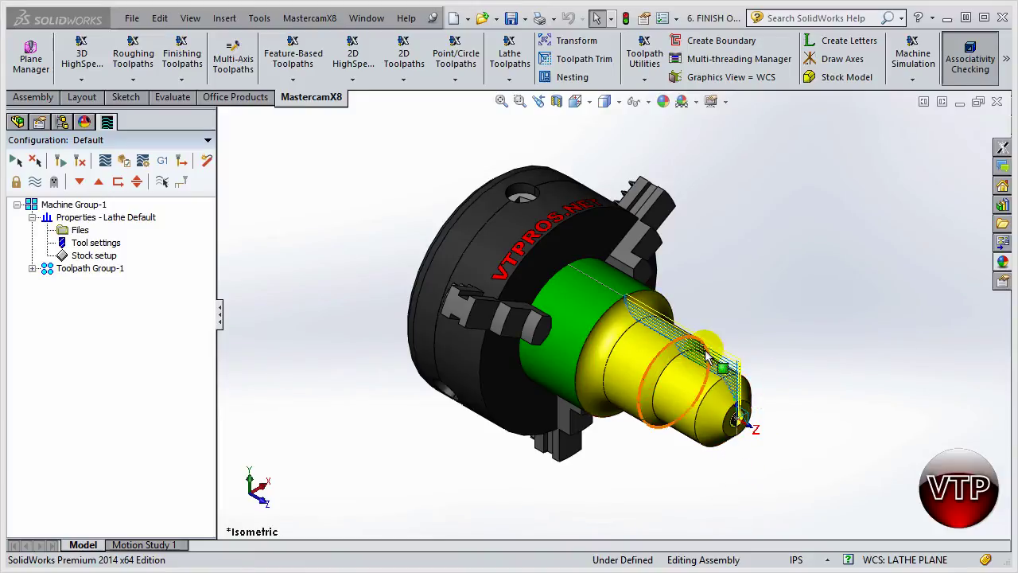
Orbit and zoom the part to inspect the hole on its face end
scroll(673, 446, "down", 4)
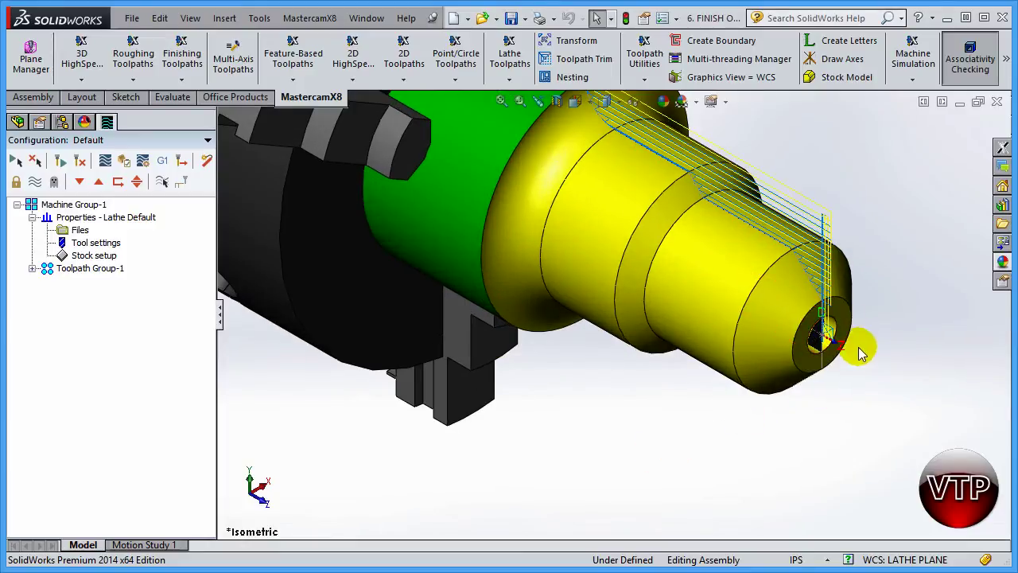
scroll(840, 316, "down", 5)
scroll(693, 432, "up", 2)
scroll(639, 388, "down", 3)
middle_click_drag(802, 405, 756, 336)
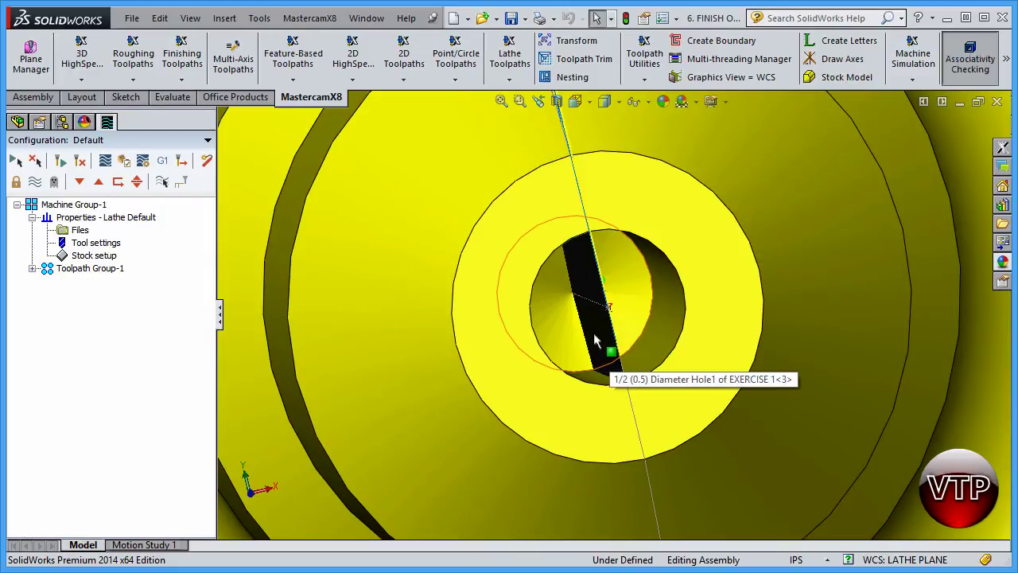
scroll(593, 350, "up", 8)
middle_click_drag(653, 369, 743, 295)
scroll(704, 370, "down", 5)
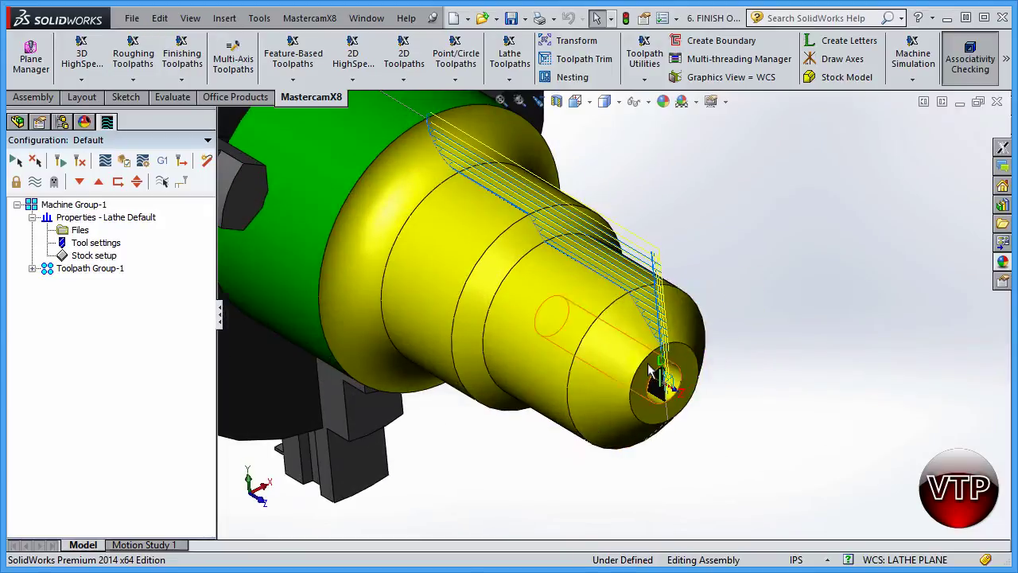
Add a Lathe Drill toolpath and position its properties dialog to browse the tool library
left_click(509, 78)
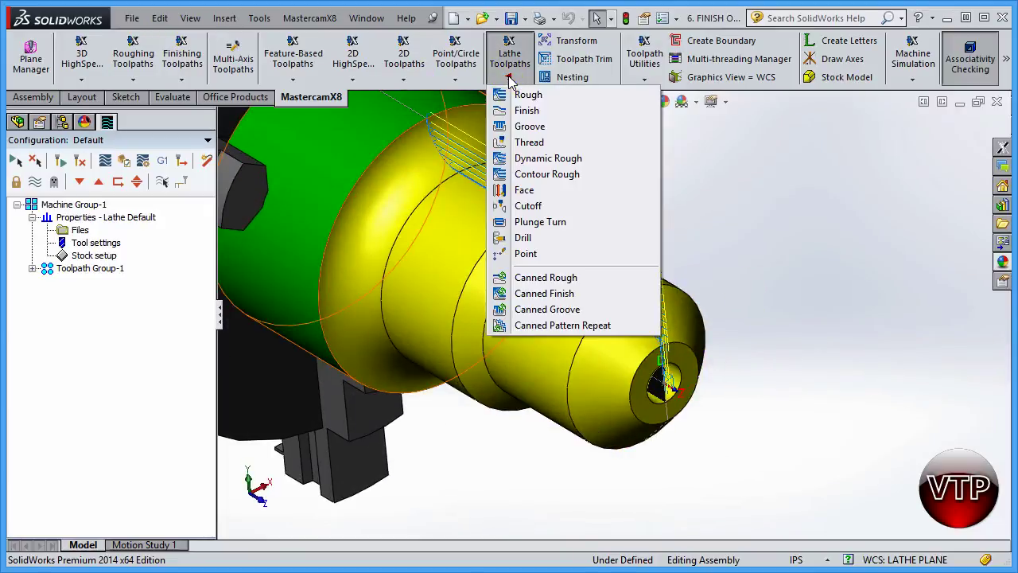
left_click(524, 237)
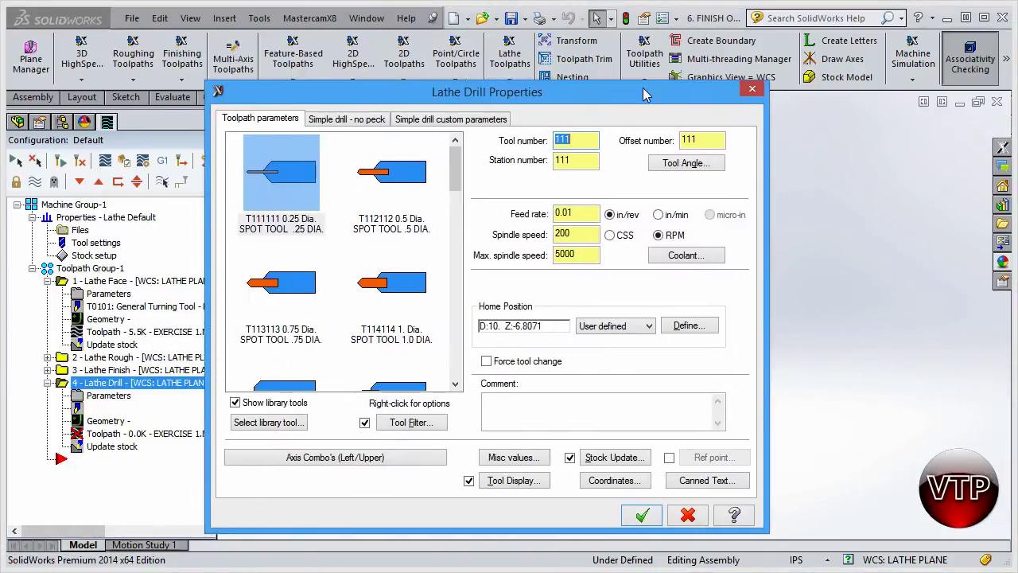
left_click_drag(626, 100, 643, 59)
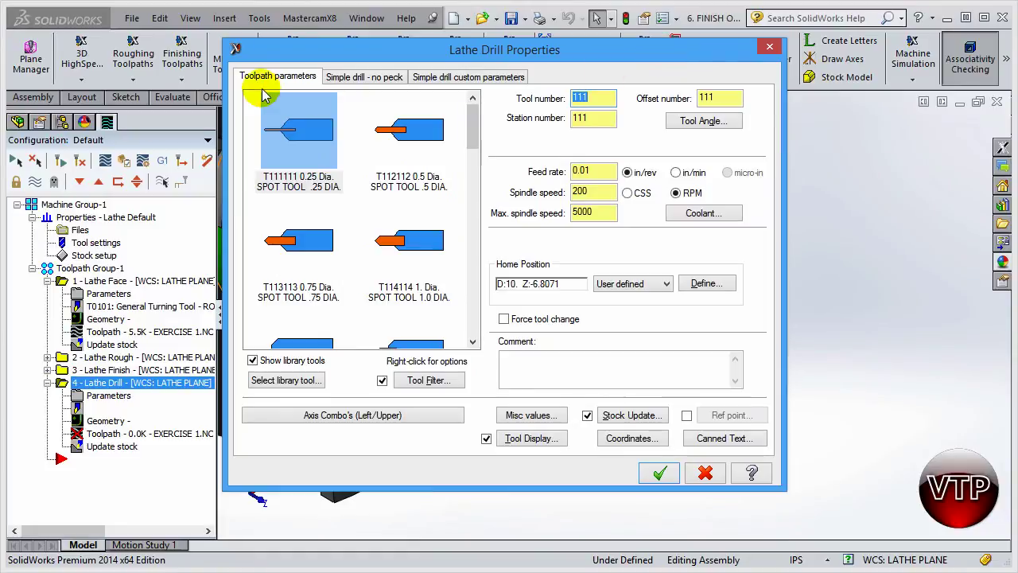
left_click(299, 125)
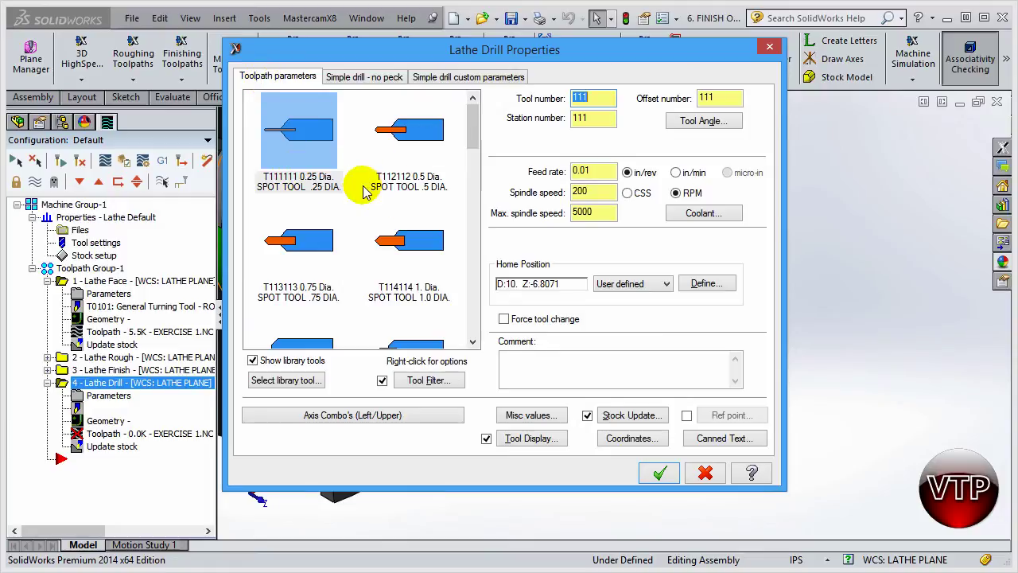
left_click_drag(472, 125, 470, 324)
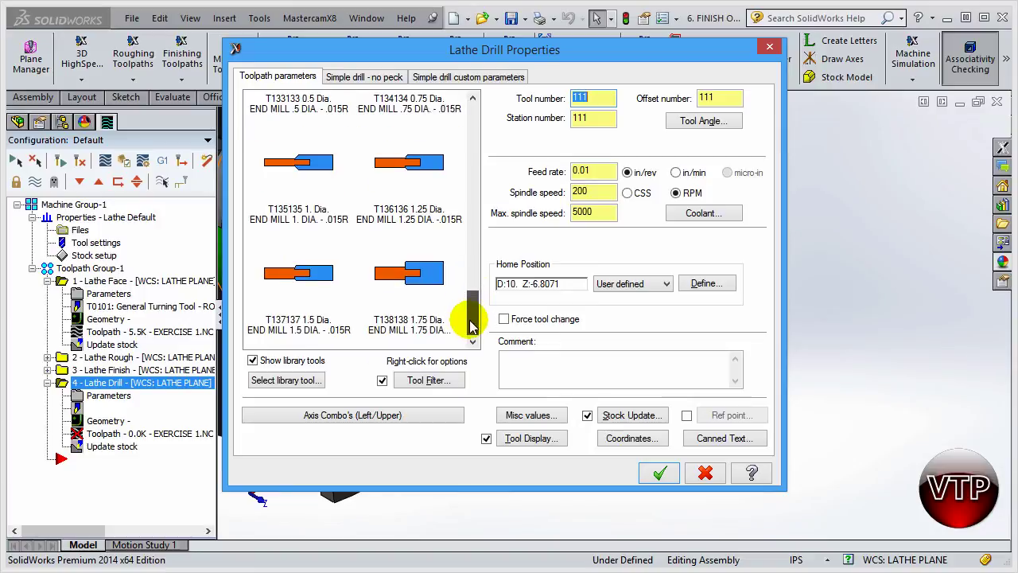
left_click_drag(470, 324, 470, 125)
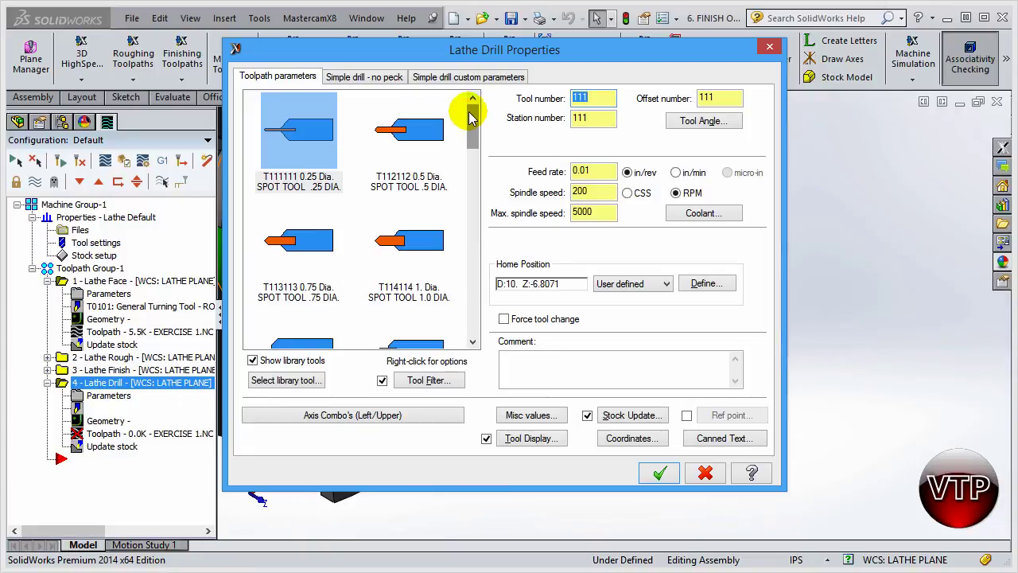
scroll(475, 130, "down", 1)
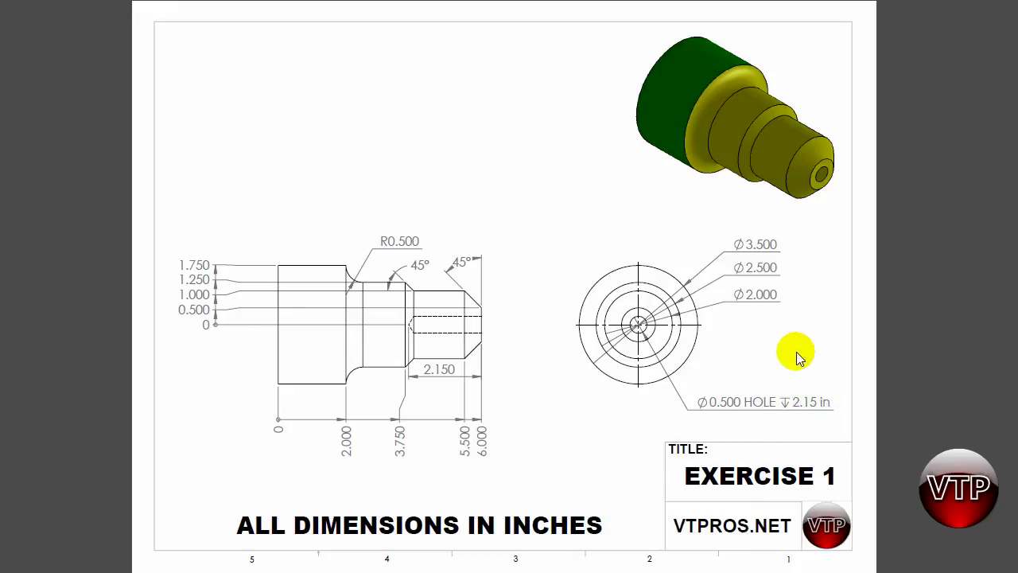
Highlight the 0.500 HOLE 2.15 in callout on the Exercise 1 drawing
left_click_drag(830, 405, 692, 405)
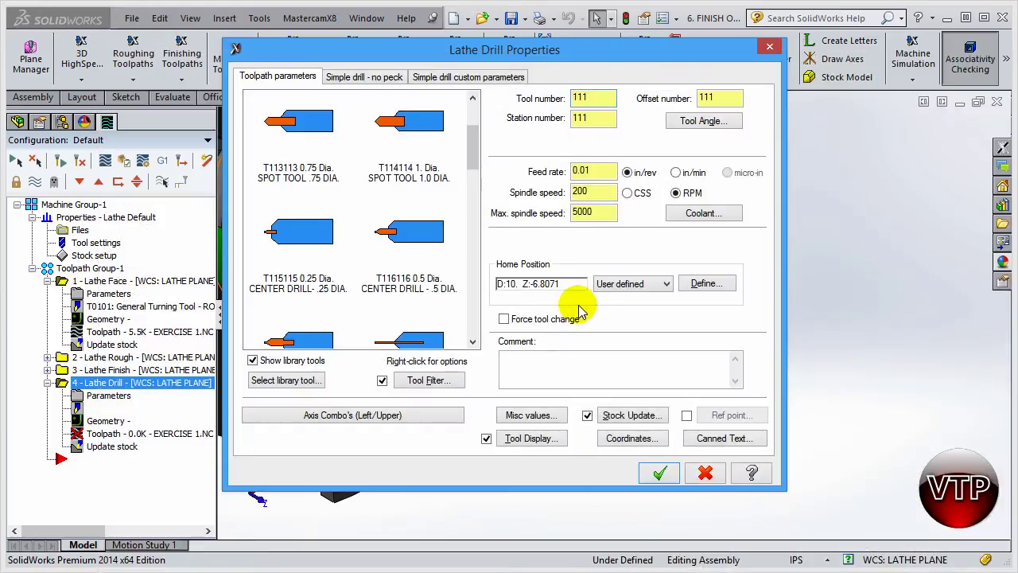
Choose the T116116 0.5 Dia. center drill and comment it CENTER DRILL OPERATION
left_click(414, 293)
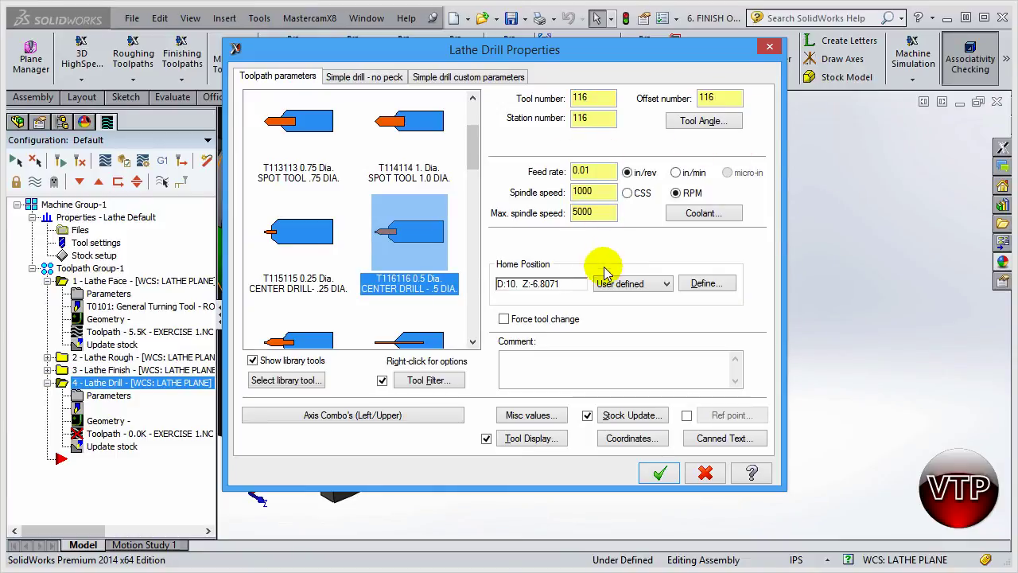
left_click(579, 364)
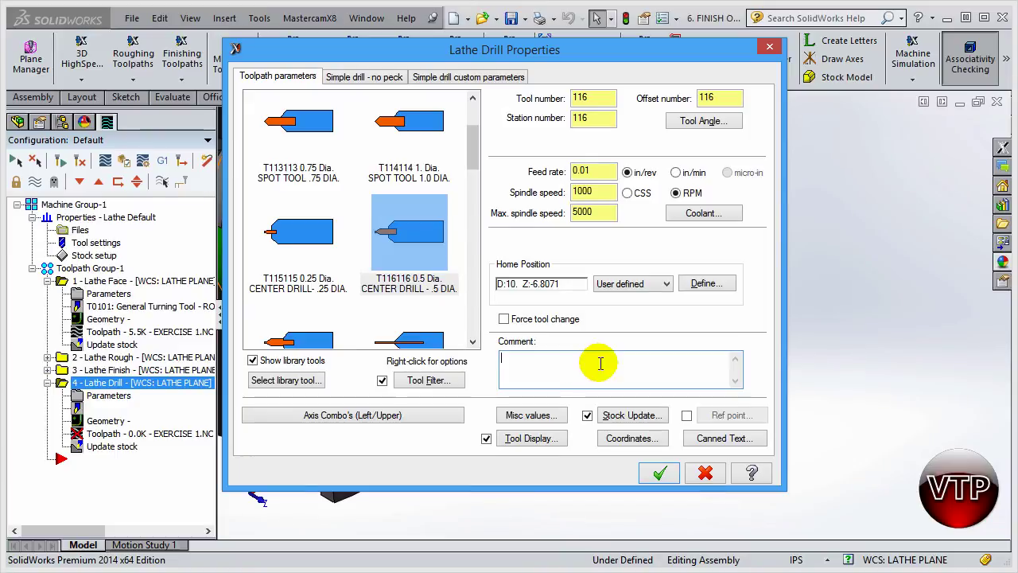
type("CENTER DRILL OPERATION")
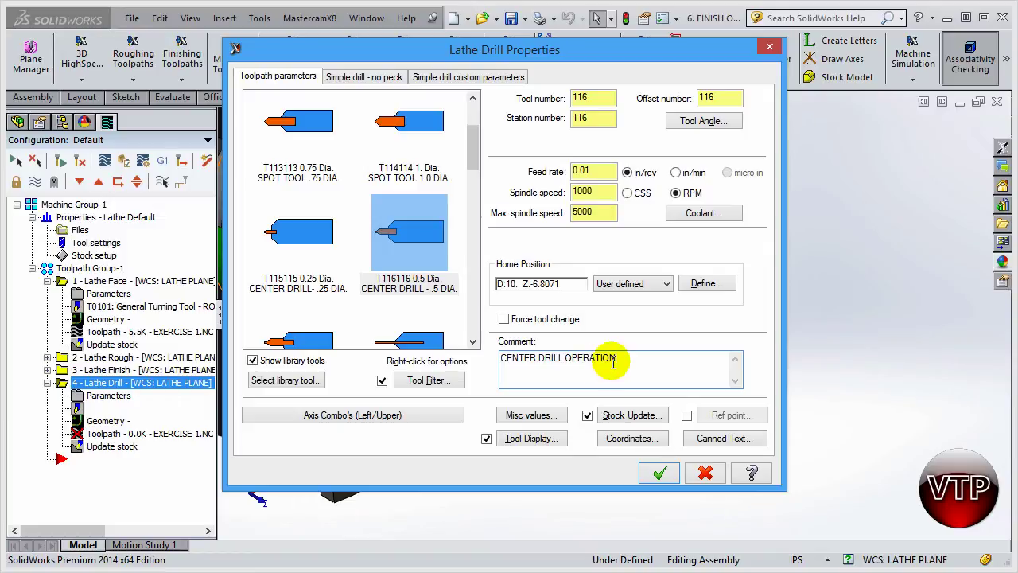
triple_click(643, 358)
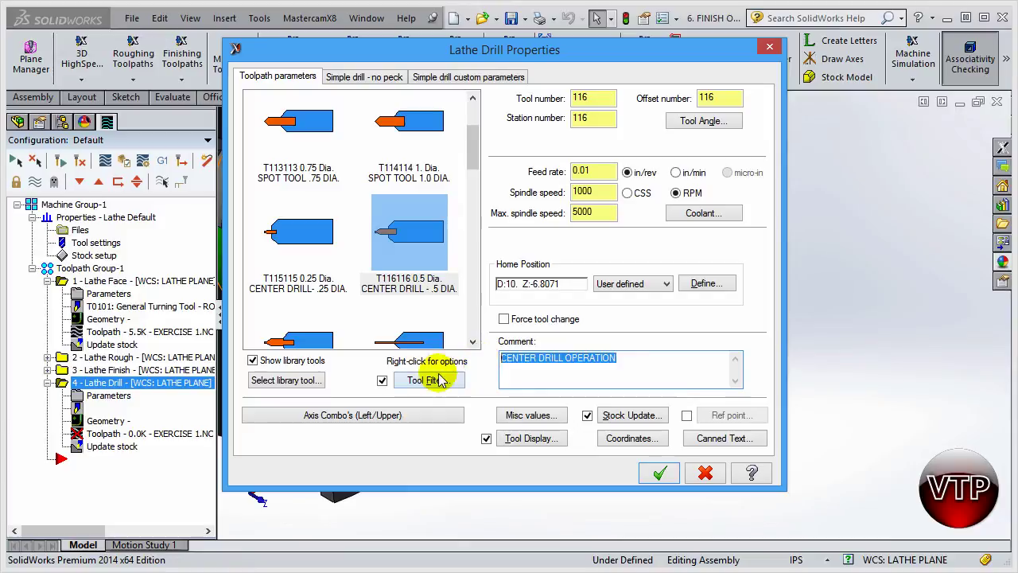
left_click(589, 357)
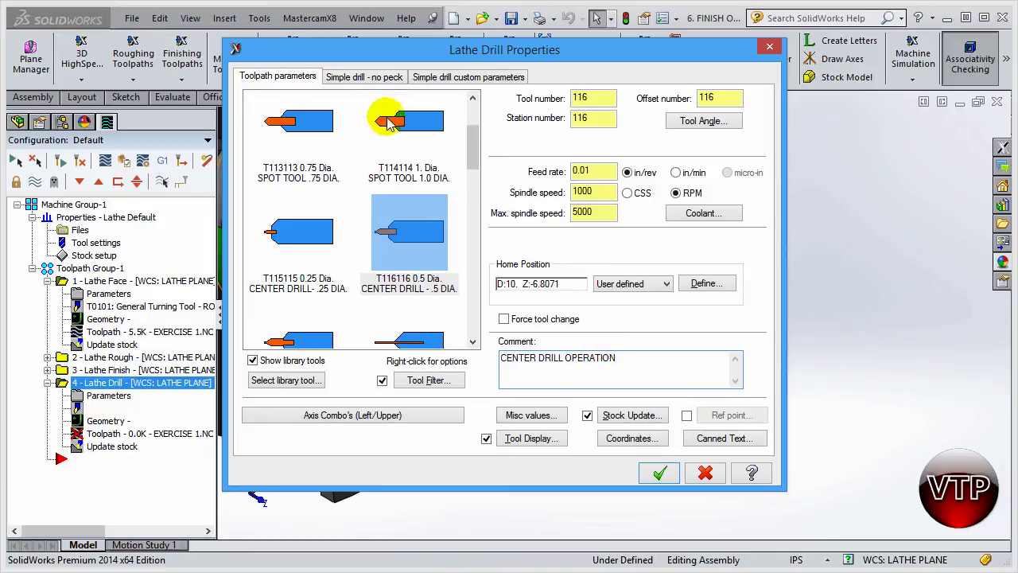
left_click(364, 79)
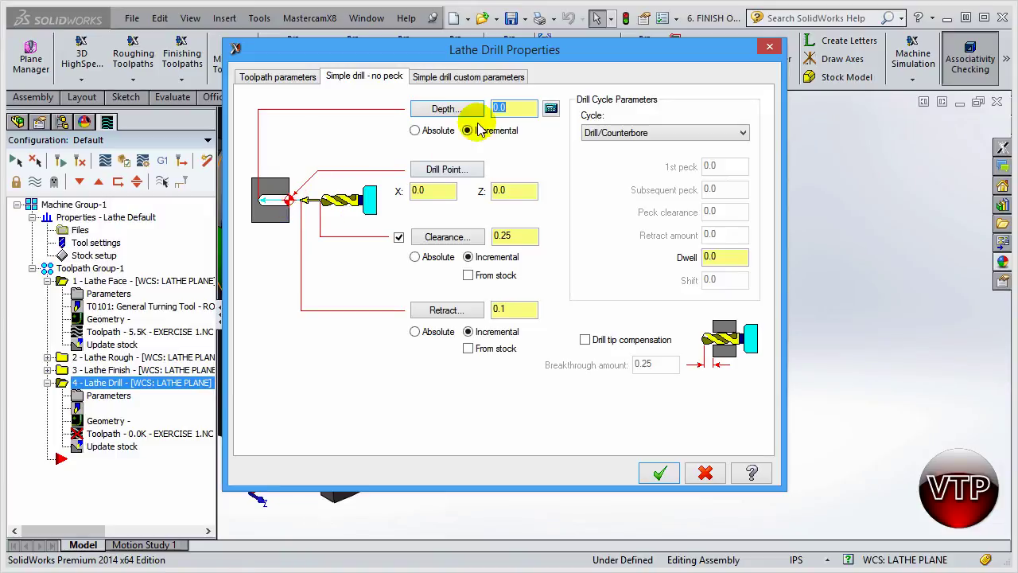
Enter a center-drill depth of -.25 incremental while checking the hole on the model
left_click_drag(596, 40, 410, 45)
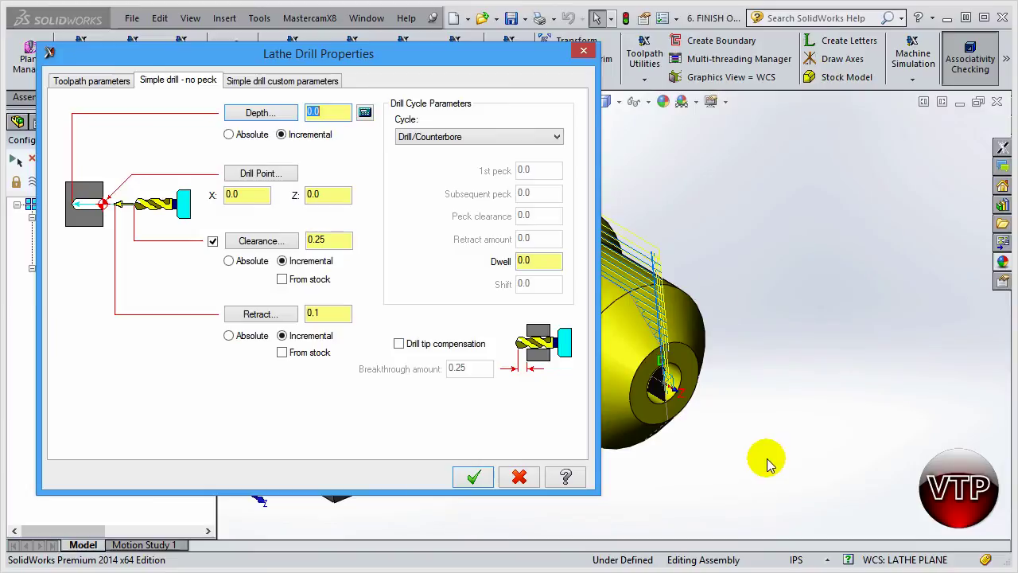
left_click(669, 256)
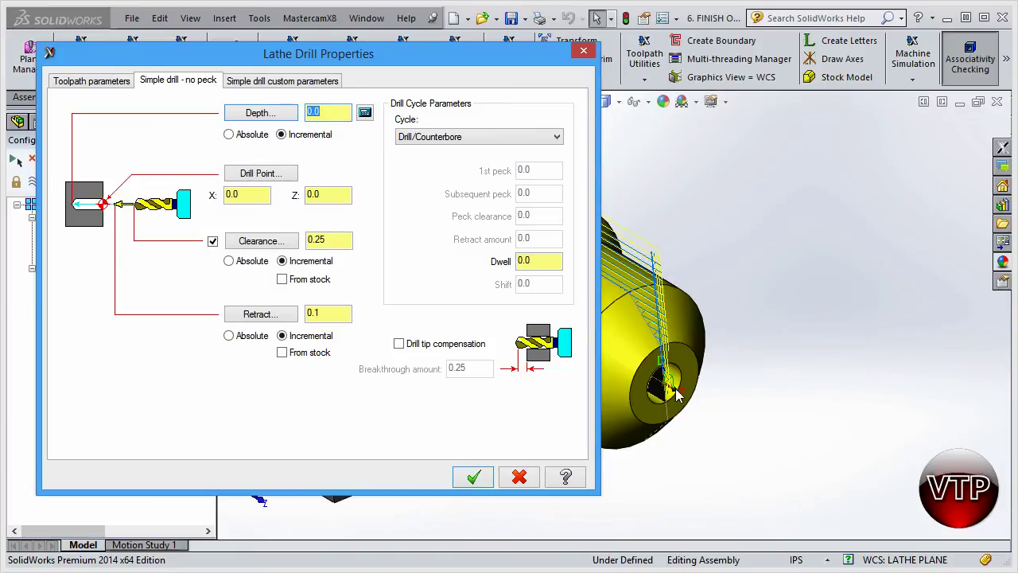
left_click(710, 414)
left_click_drag(440, 54, 577, 69)
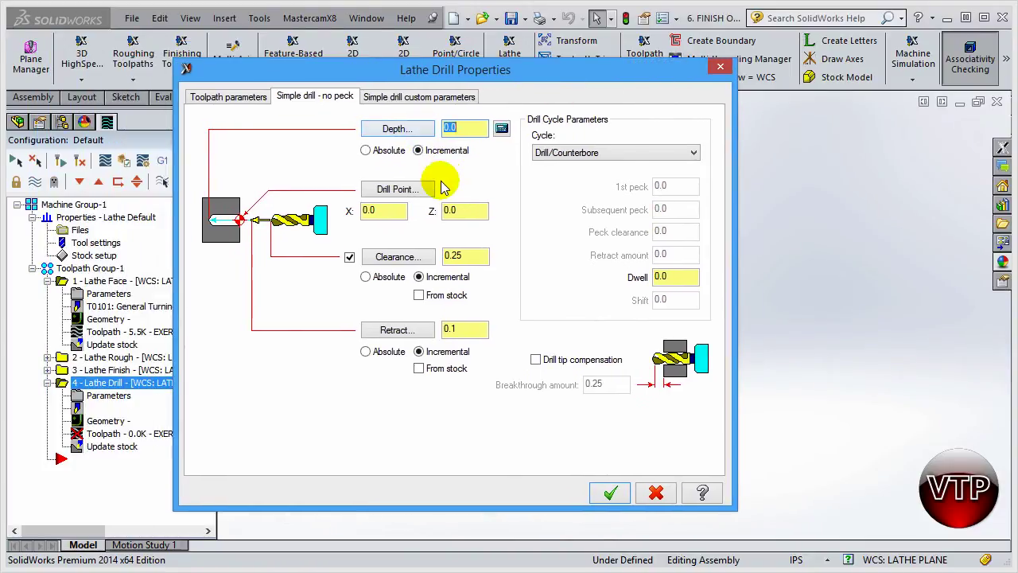
left_click(318, 188)
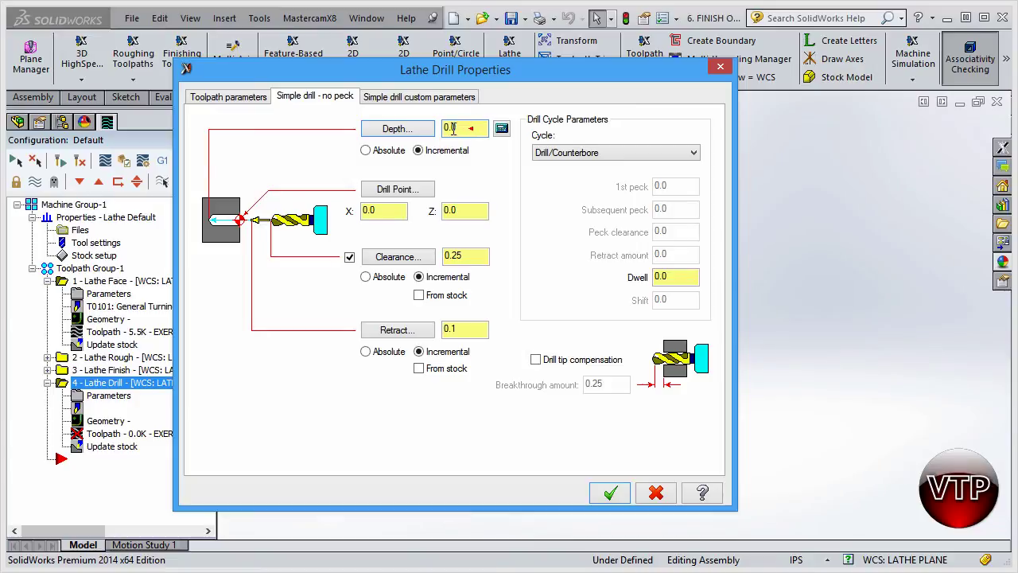
type("-.25")
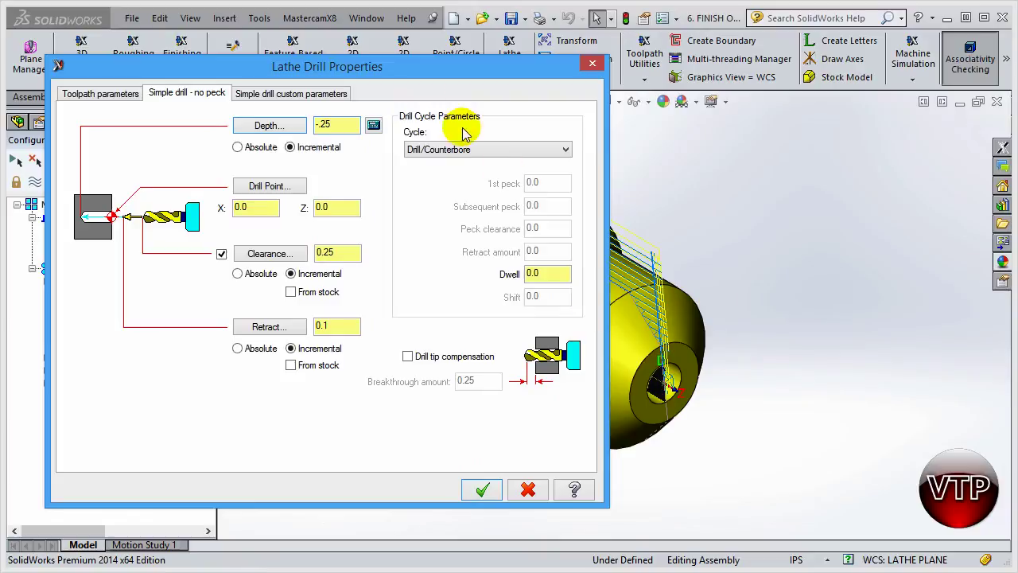
left_click_drag(422, 68, 564, 68)
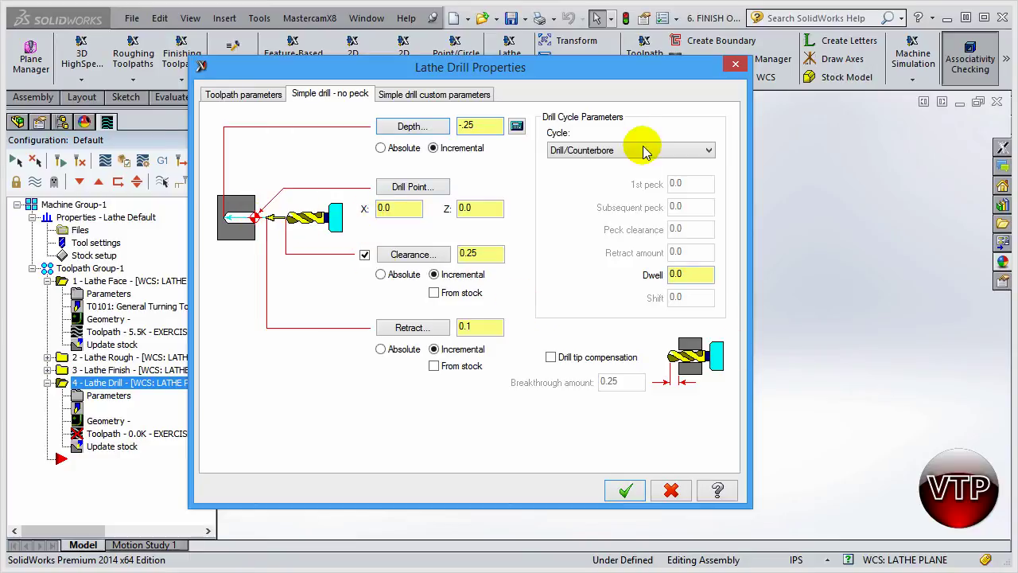
left_click_drag(666, 79, 417, 75)
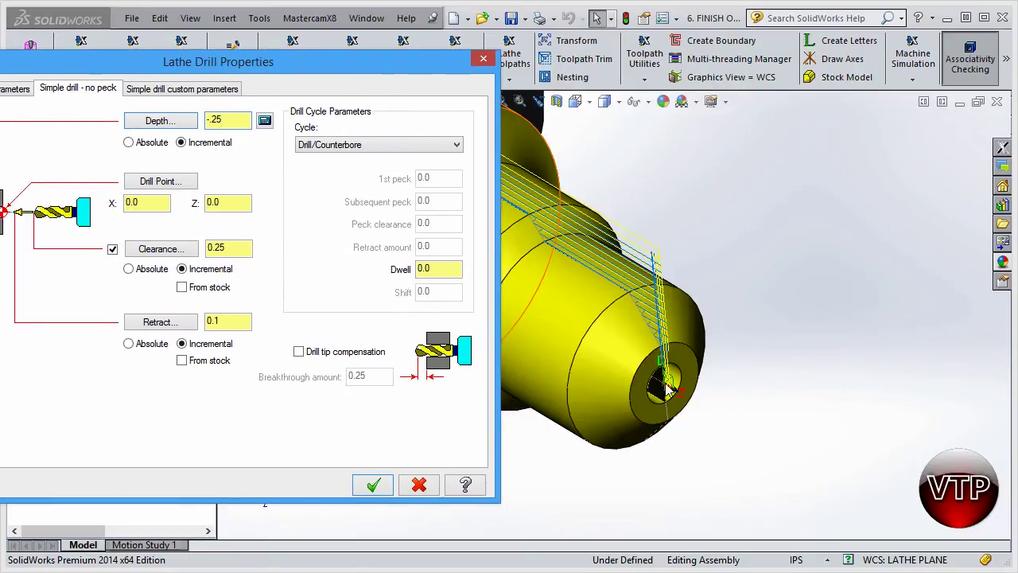
Commit the -0.25 depth and review the X, Z drill point and 0.1 retract values
left_click_drag(167, 63, 342, 65)
left_click(338, 205)
left_click(401, 204)
left_click(331, 404)
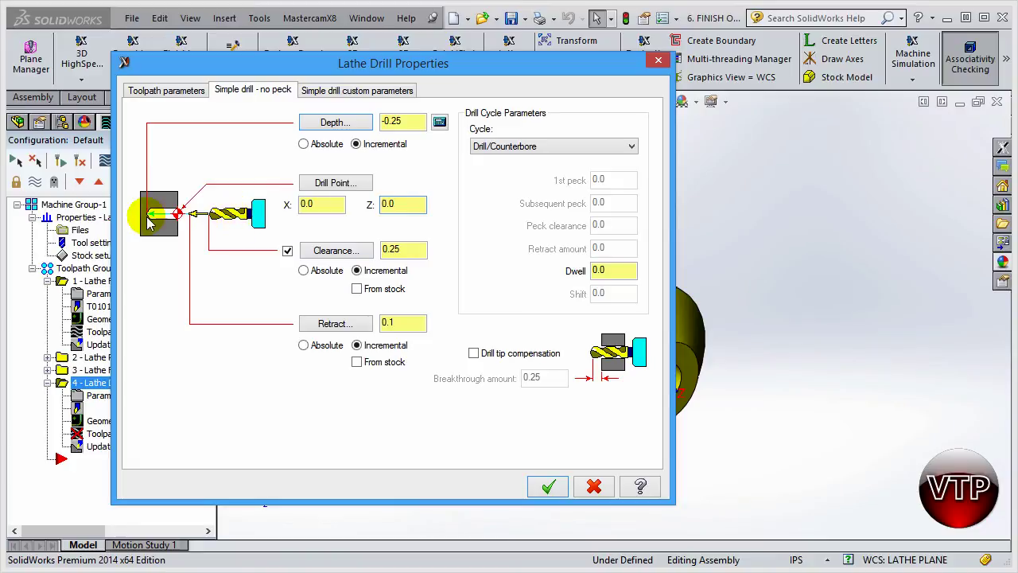
left_click(404, 324)
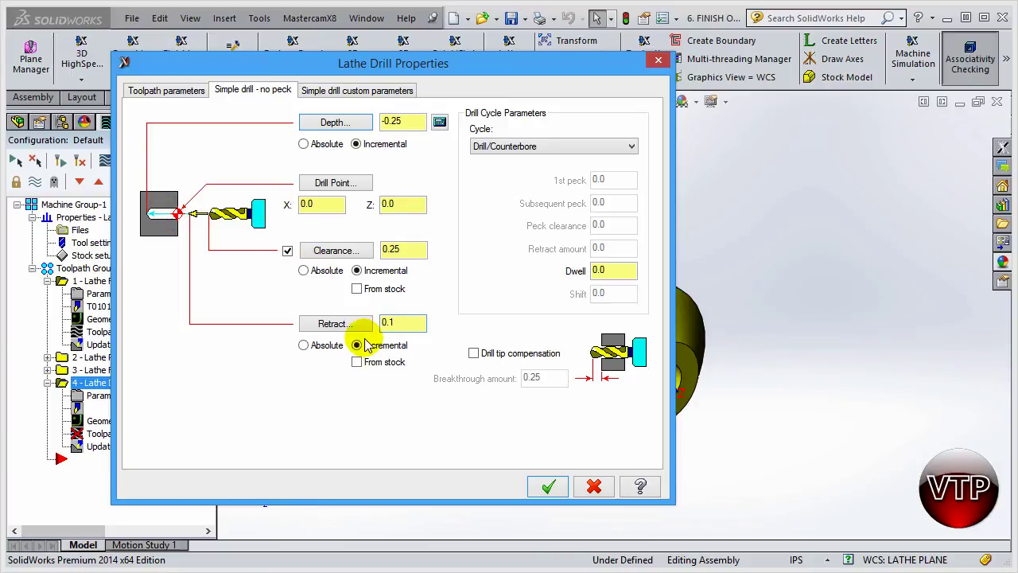
Keep the Drill/Counterbore cycle with drill tip compensation off, then view custom drill parameters
left_click(509, 146)
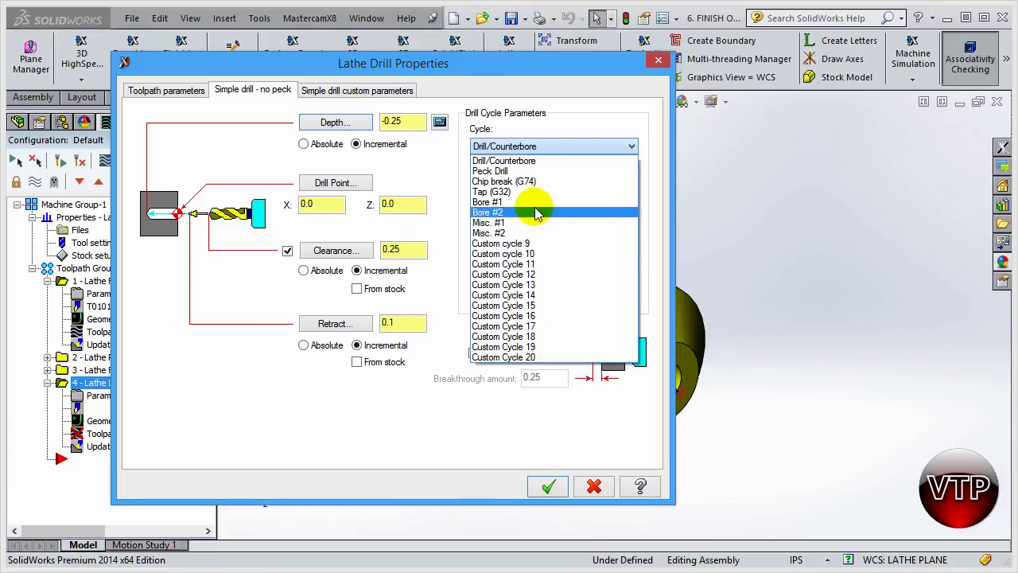
left_click(526, 163)
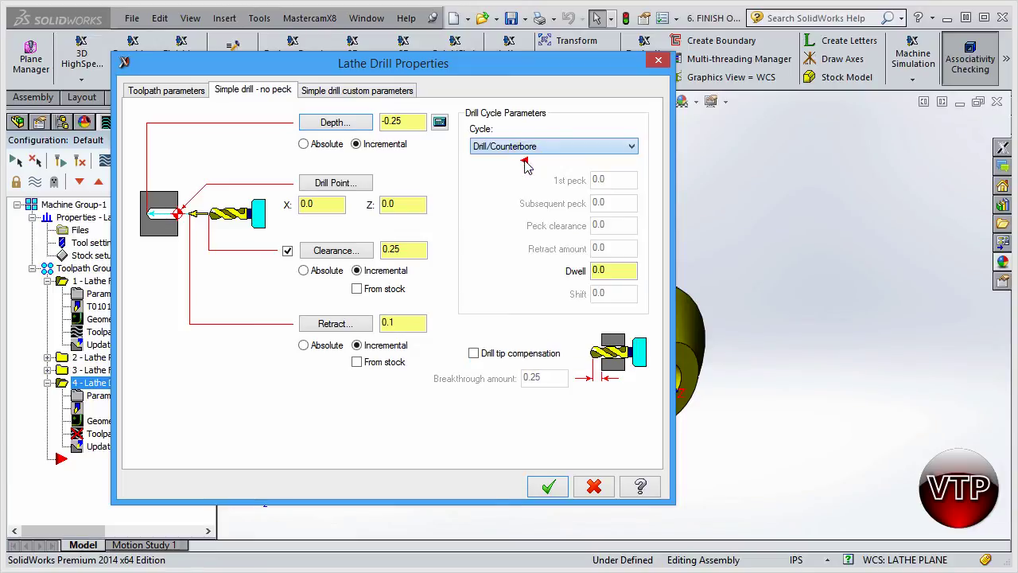
left_click(541, 408)
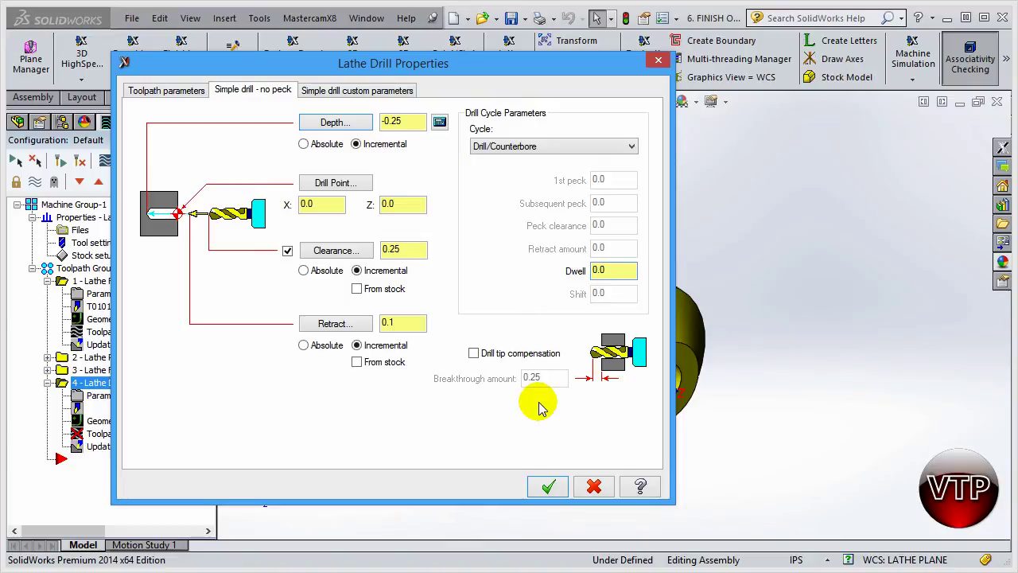
left_click(518, 360)
left_click(517, 360)
left_click(597, 355)
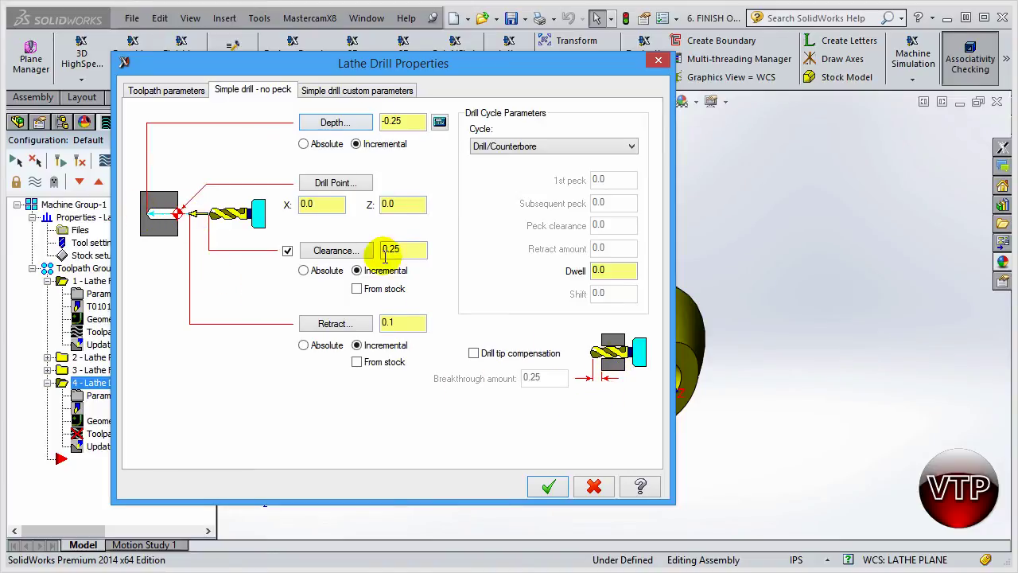
left_click(334, 92)
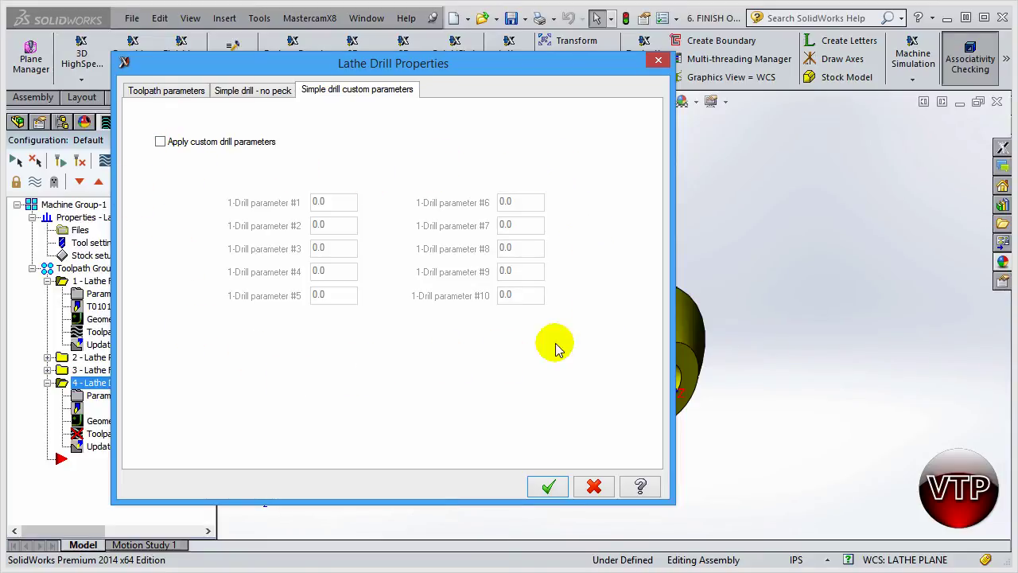
Accept the center-drill operation and verify the Lathe Face and Lathe Drill toolpaths together
left_click(169, 91)
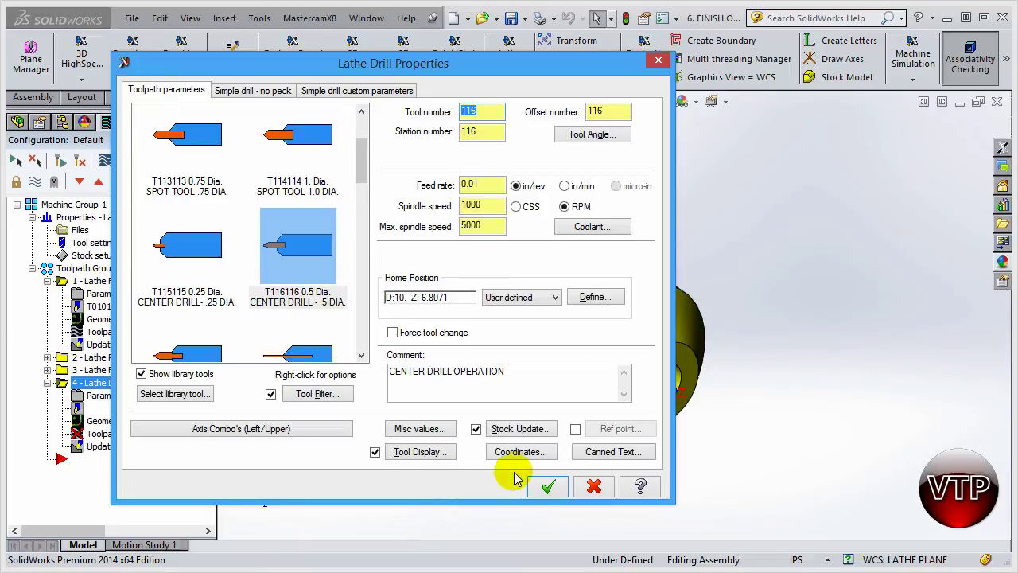
left_click(545, 485)
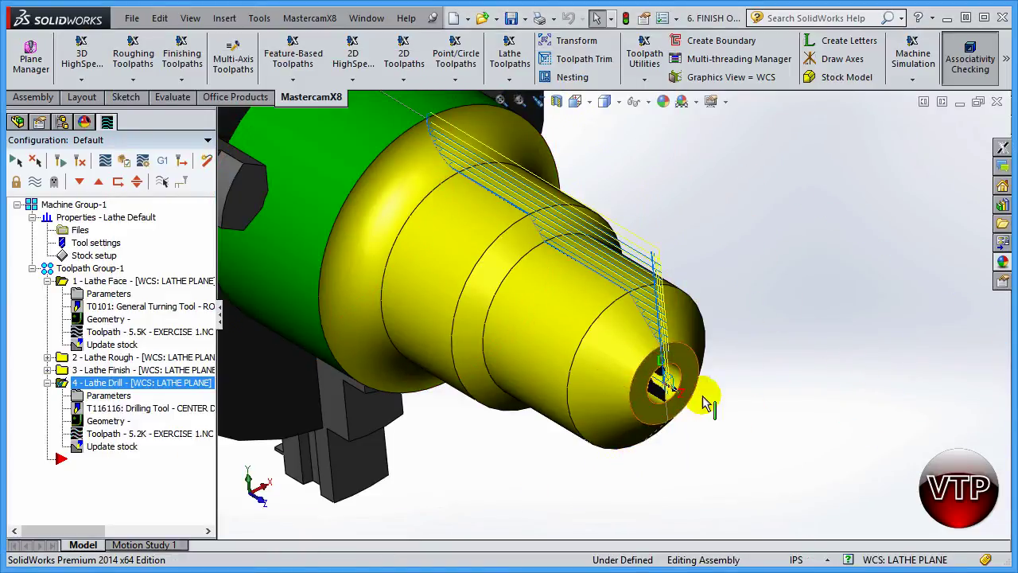
left_click(103, 282)
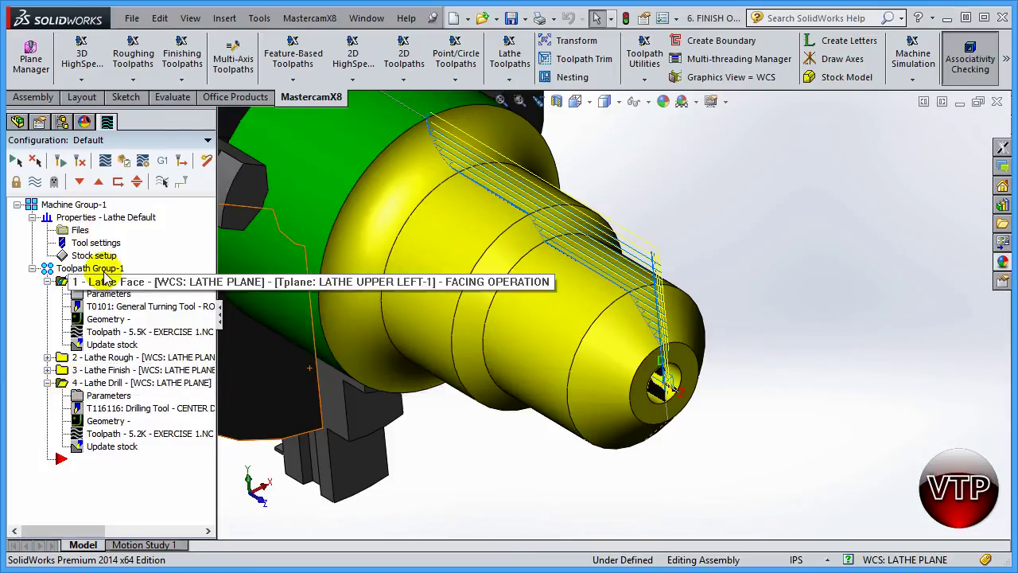
left_click(110, 384)
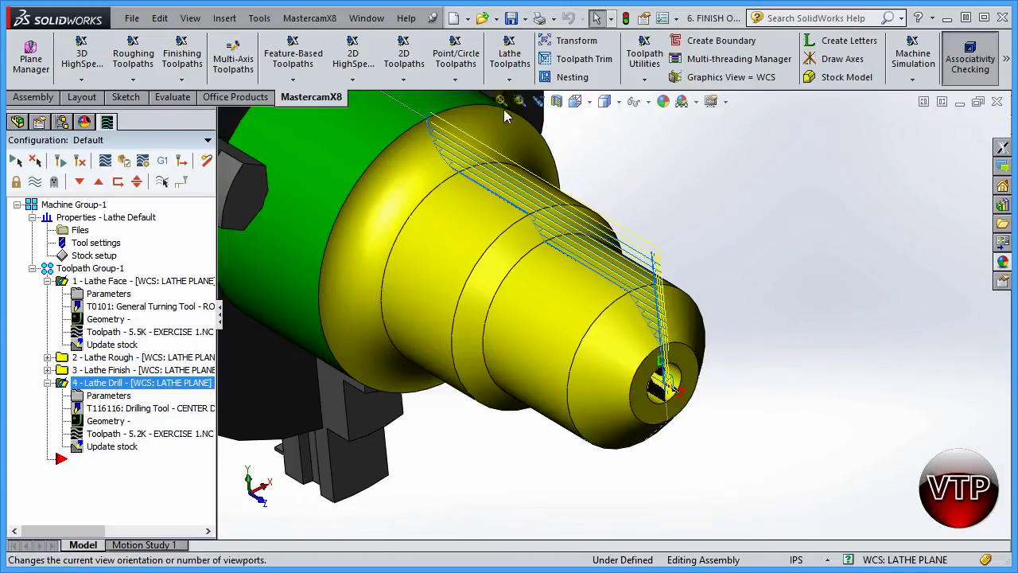
left_click(124, 159)
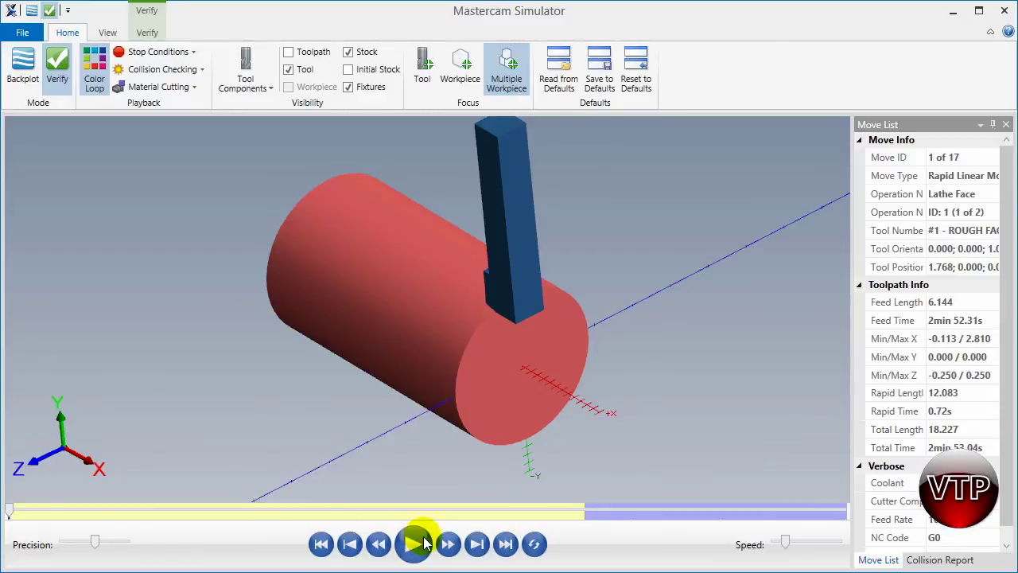
Play the face and center-drill simulation through all 17 moves, then close the Simulator
left_click(414, 544)
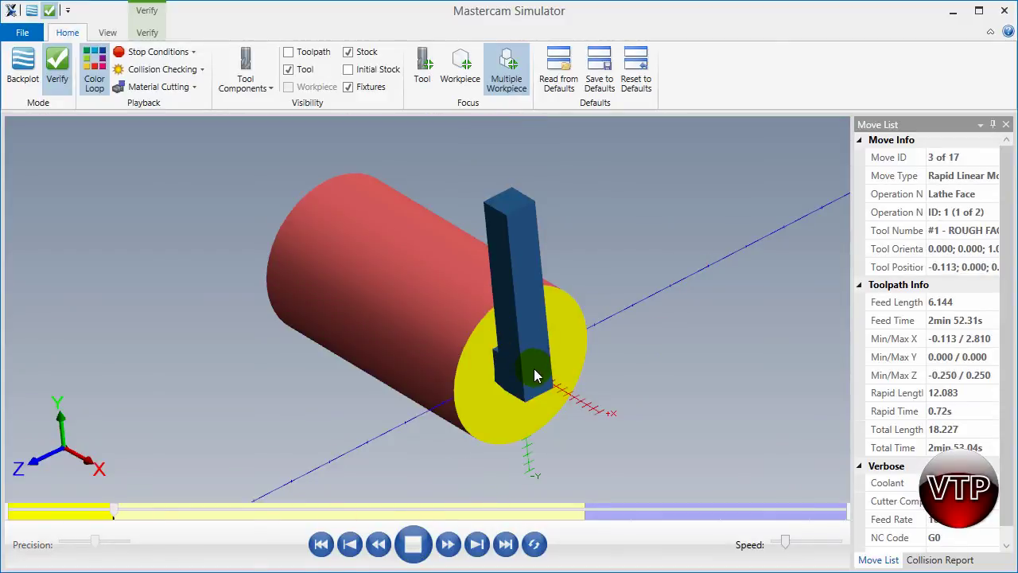
left_click(555, 447)
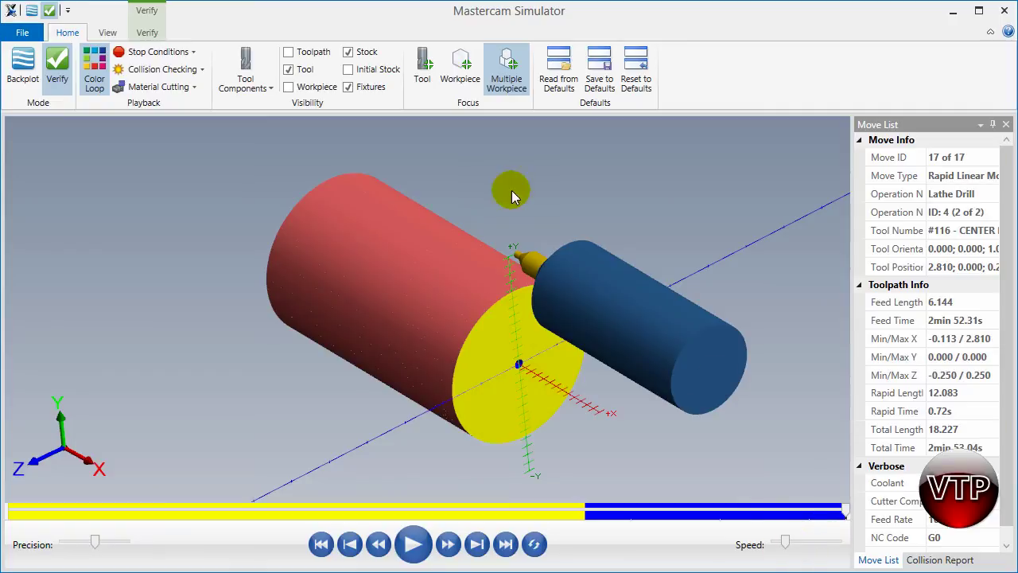
left_click(1007, 18)
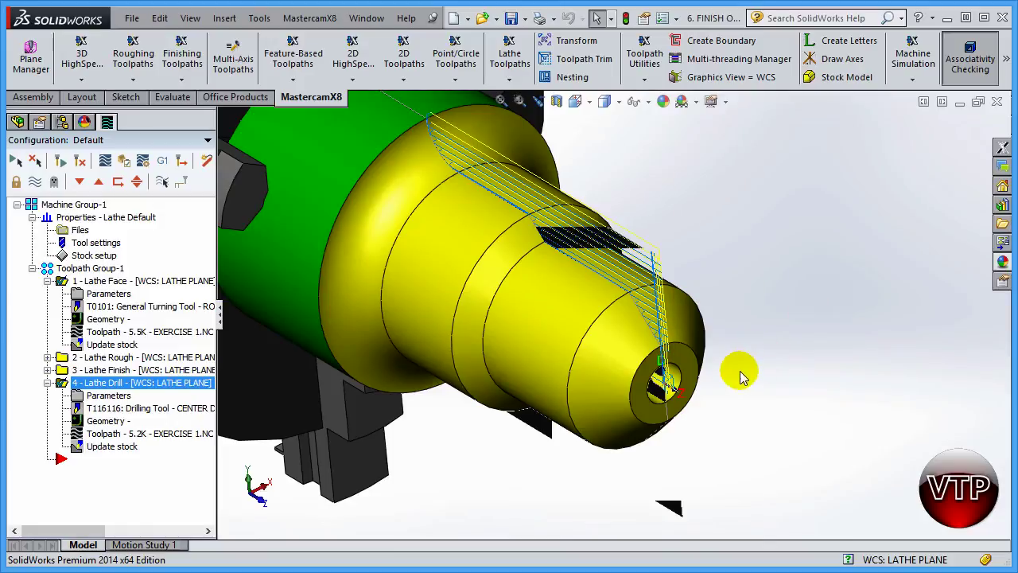
scroll(668, 342, "up", 5)
scroll(669, 338, "down", 5)
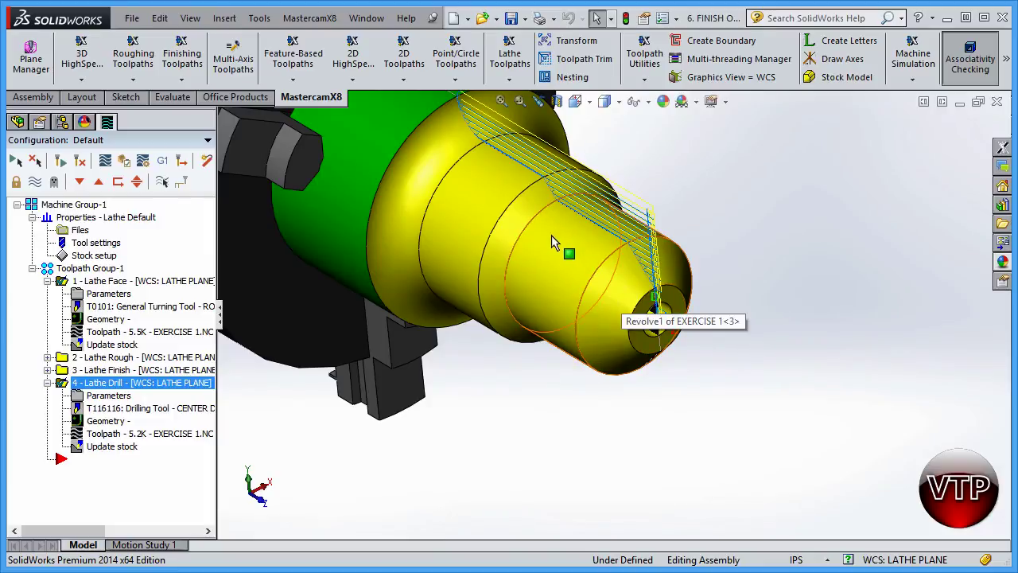
left_click(804, 443)
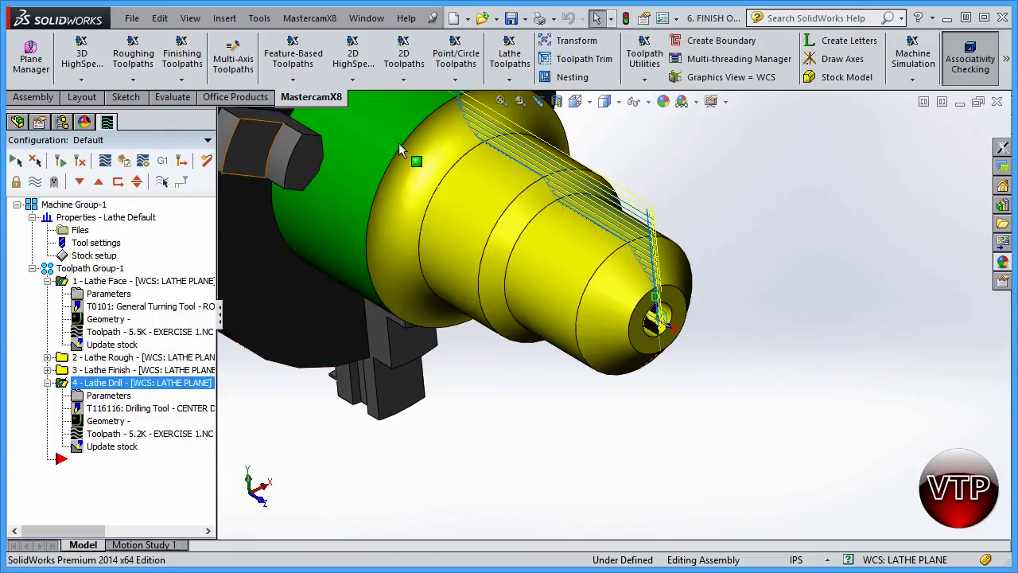
left_click(457, 86)
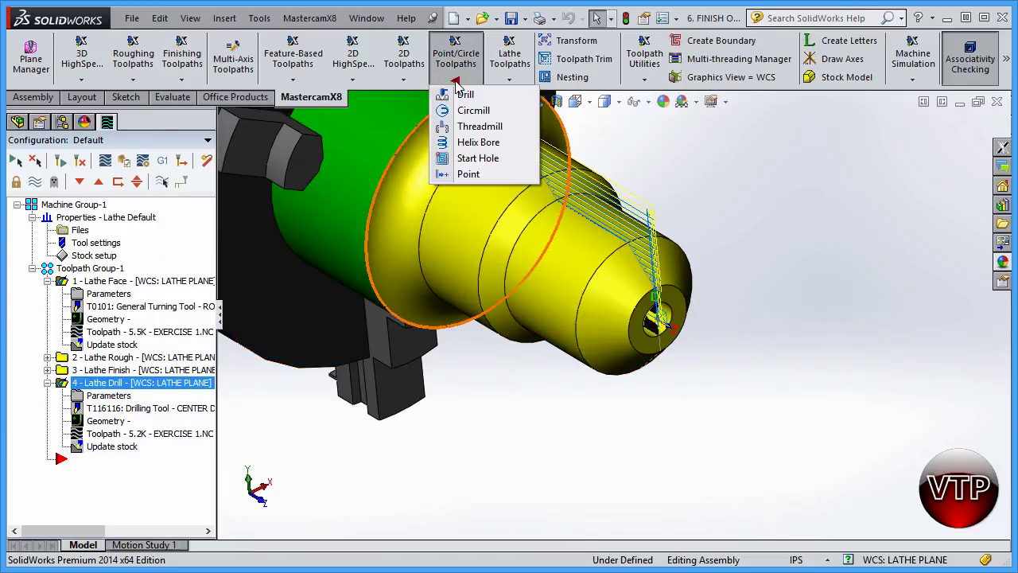
left_click(466, 92)
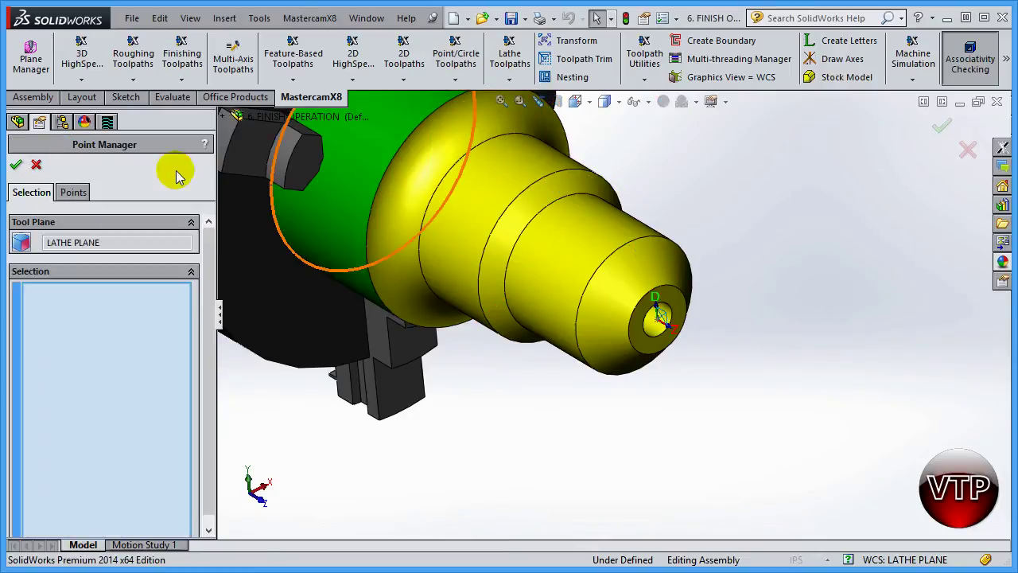
middle_click_drag(591, 423, 591, 416)
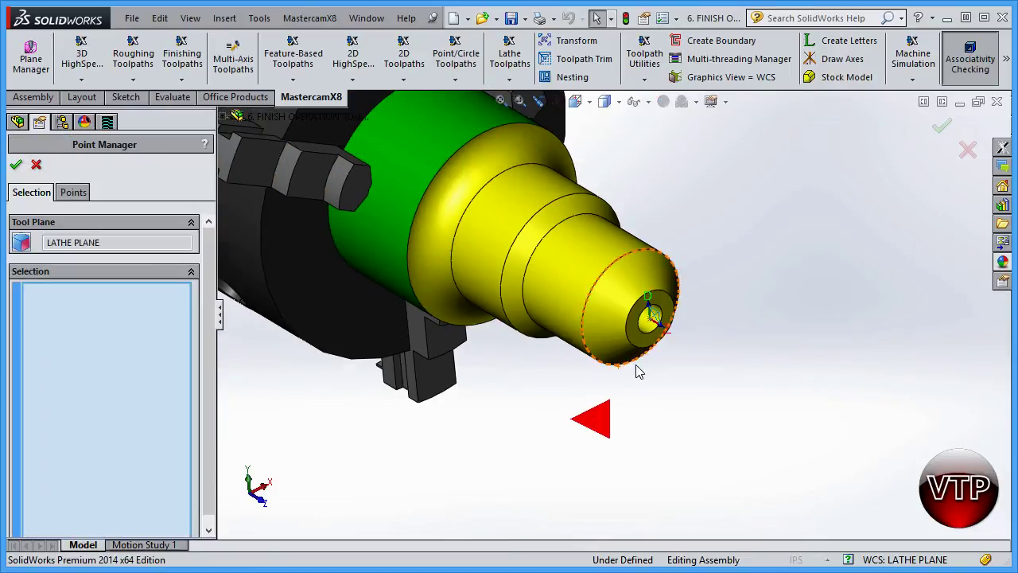
left_click(651, 321)
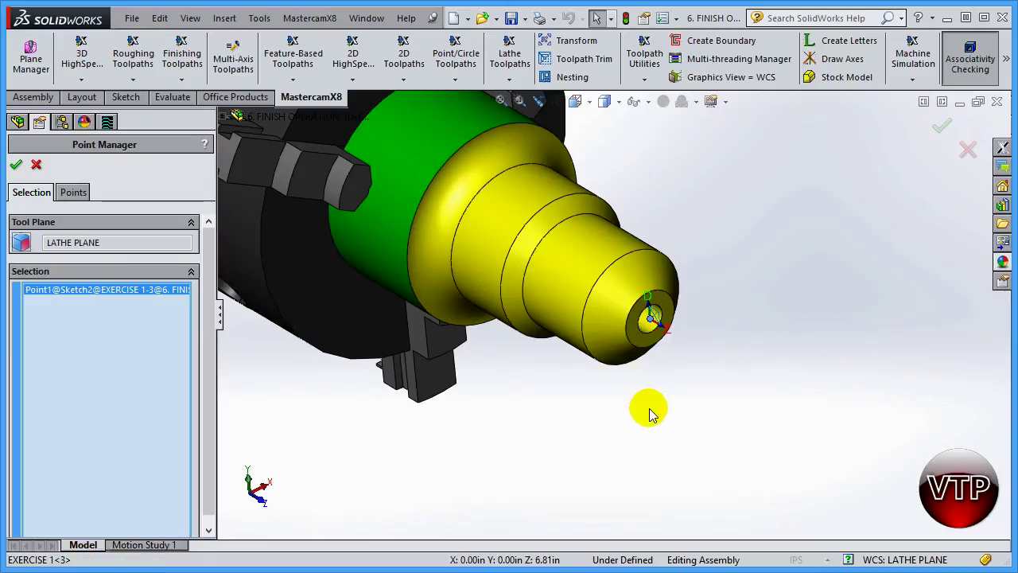
left_click(15, 164)
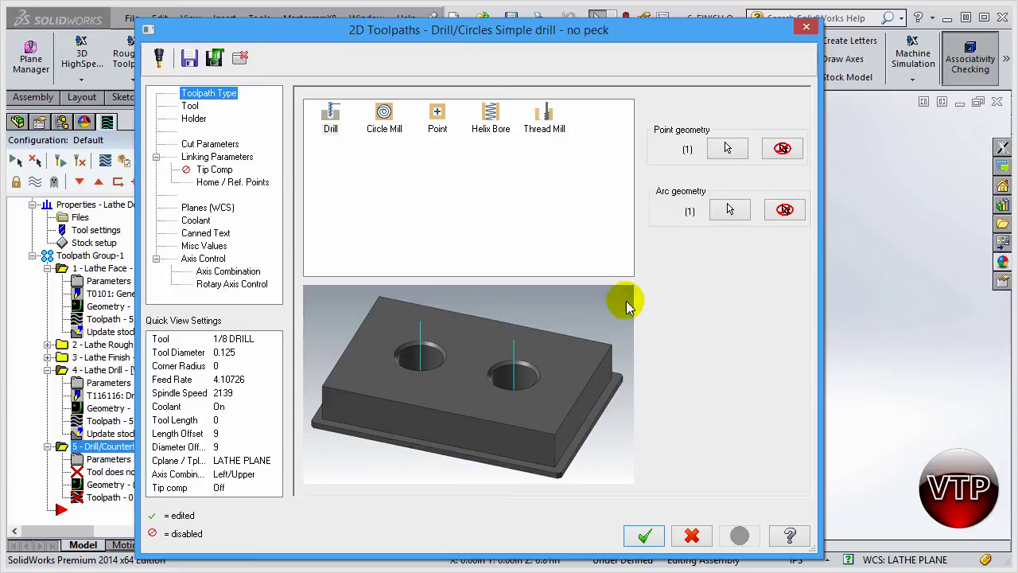
left_click(806, 29)
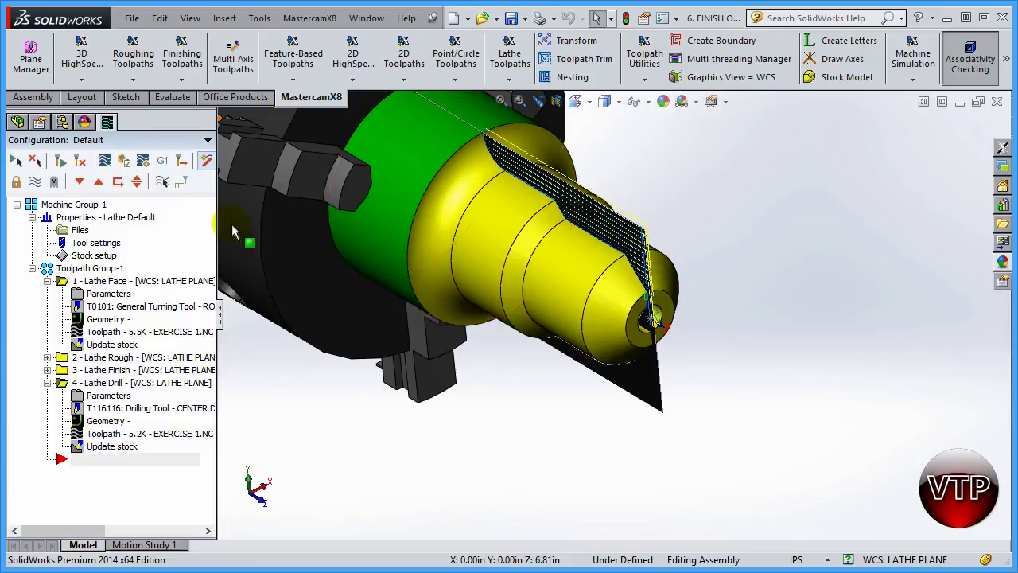
Add a fifth Lathe Drill toolpath using the T124124 0.5 Dia. drill, commented DRILL OPERATION
left_click(513, 64)
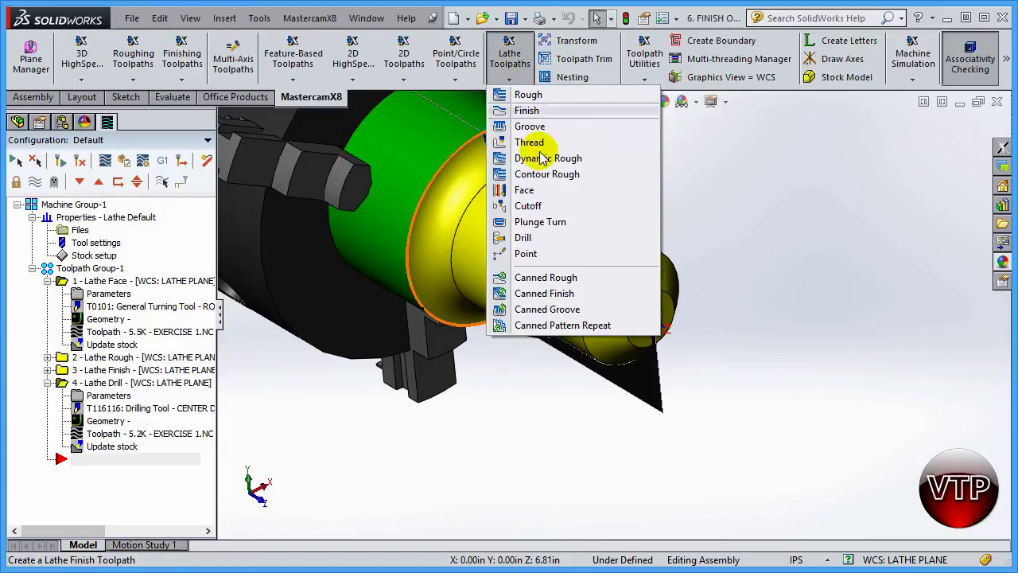
left_click(522, 237)
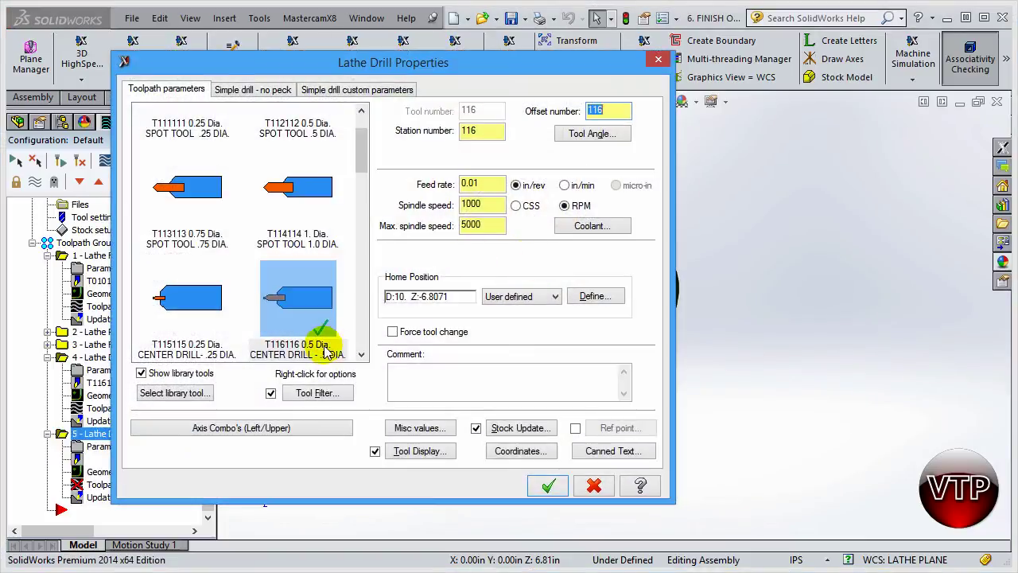
left_click_drag(361, 155, 362, 197)
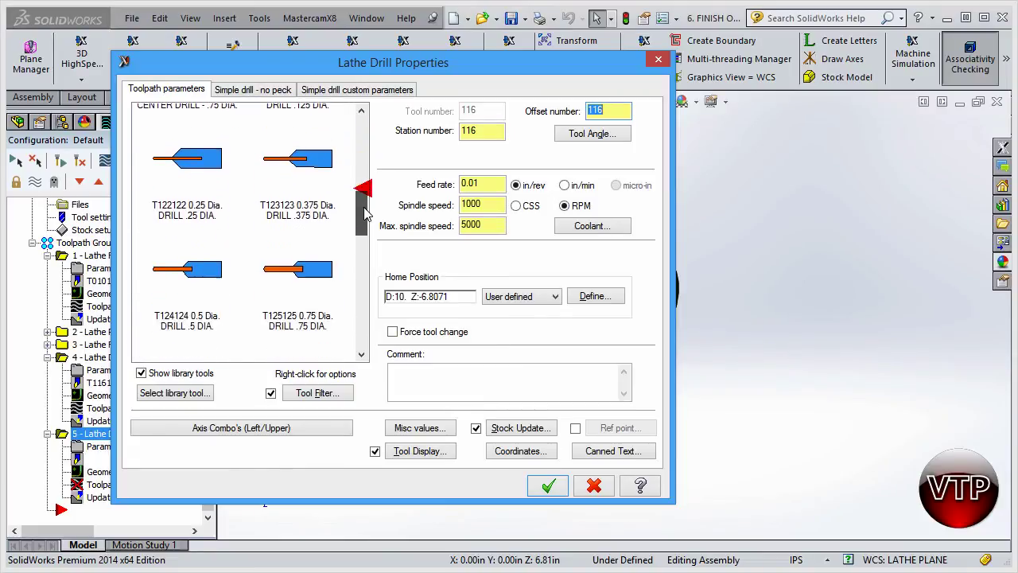
left_click(185, 326)
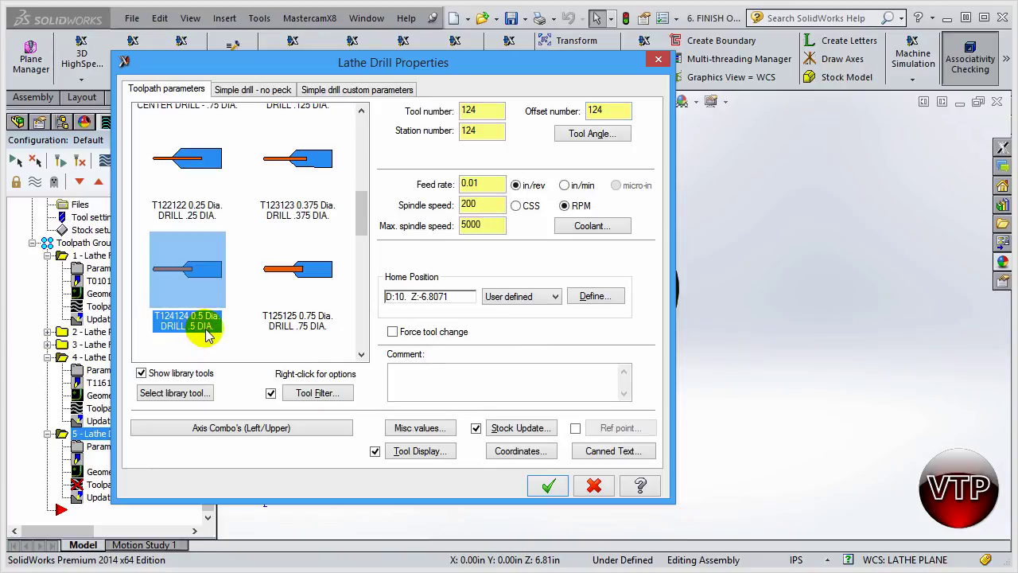
left_click(443, 381)
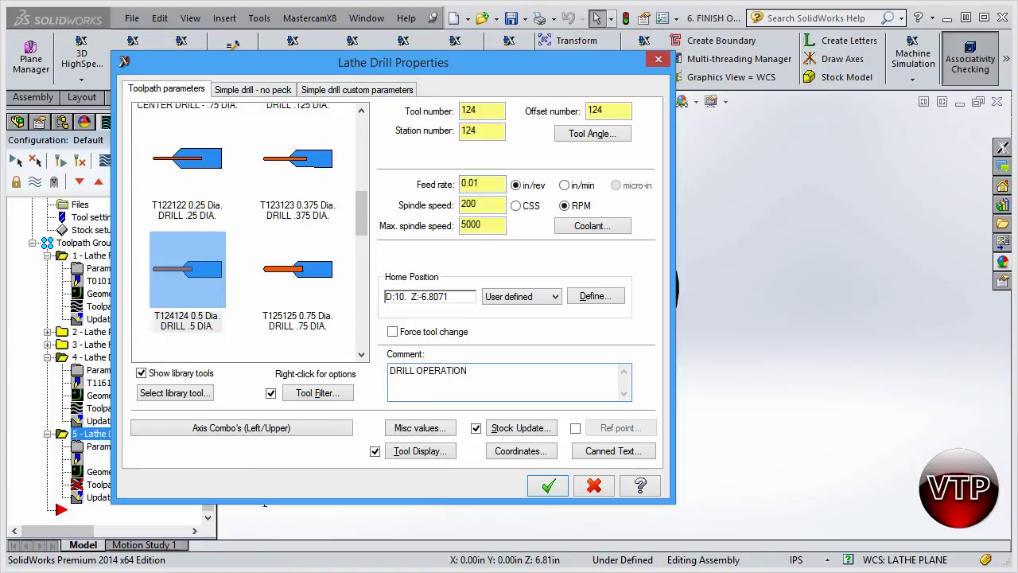
left_click(247, 93)
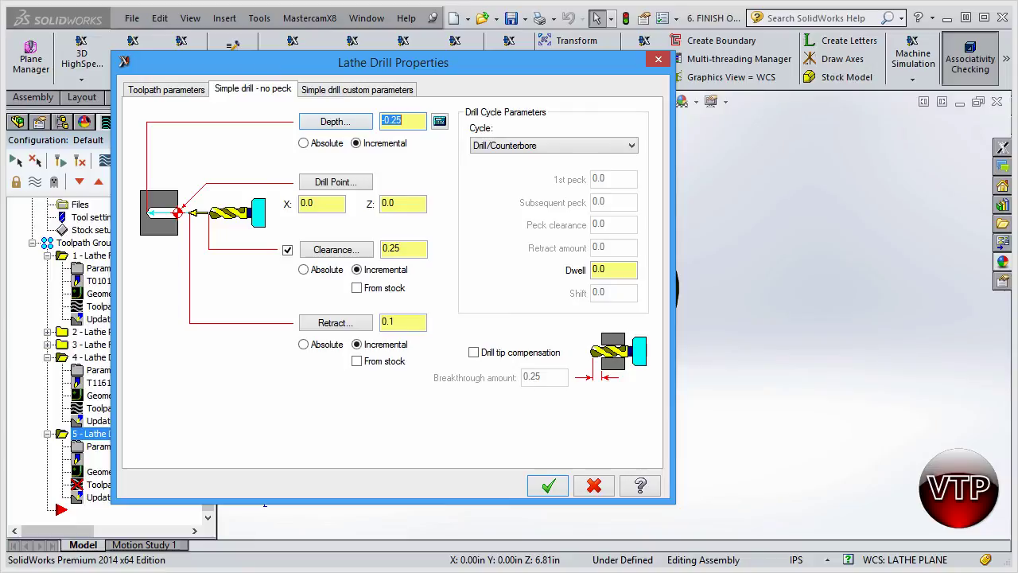
left_click(265, 503)
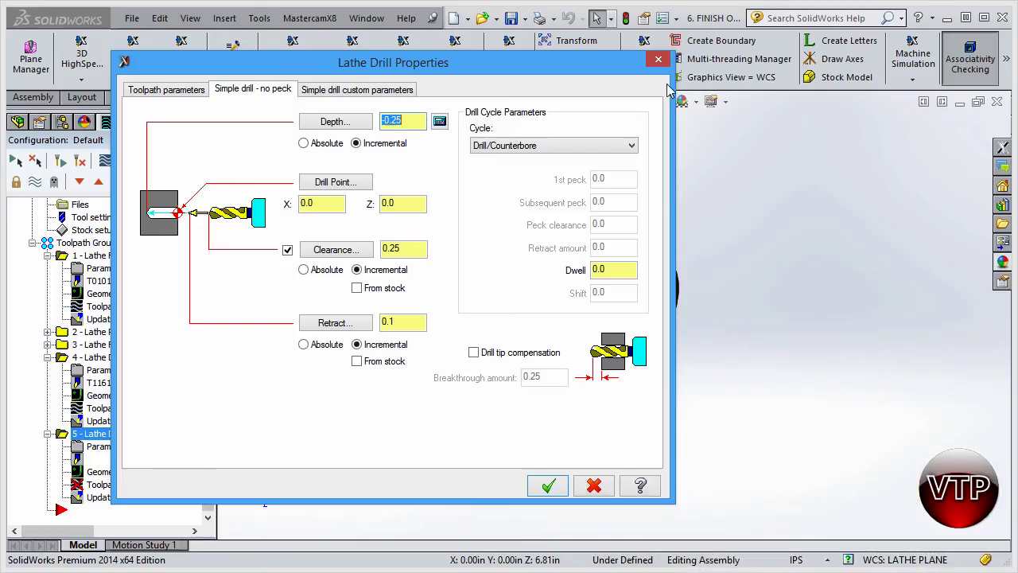
Pick the hole-bottom point for the drill depth and trim it to -2.15 incremental
left_click(331, 122)
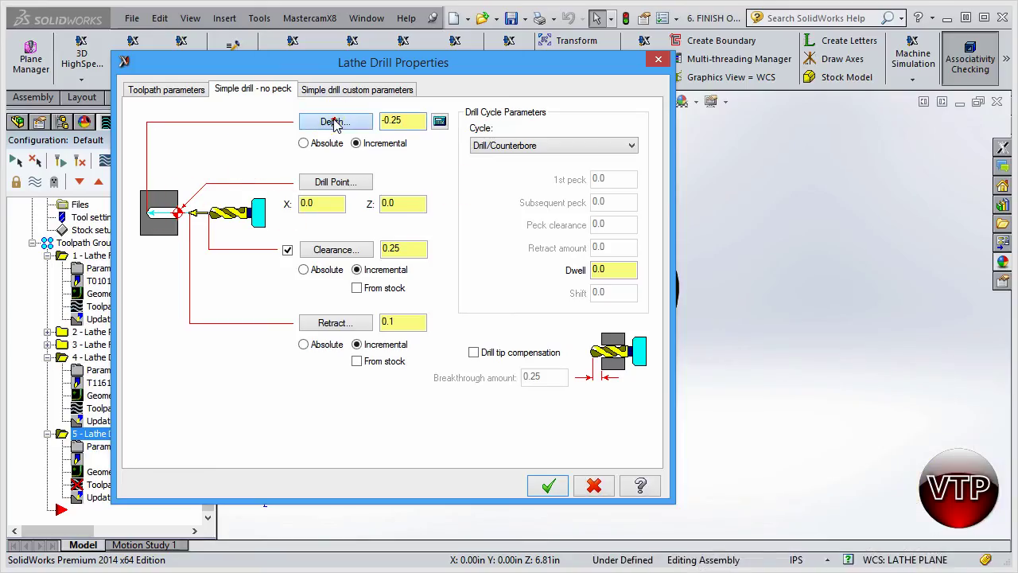
middle_click_drag(605, 292, 623, 278)
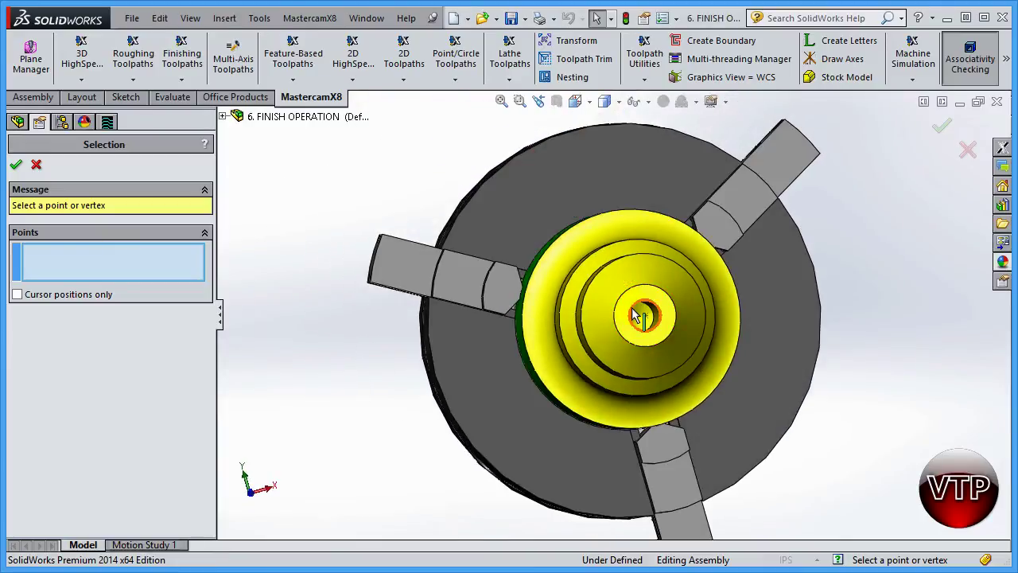
scroll(628, 314, "down", 8)
left_click(618, 322)
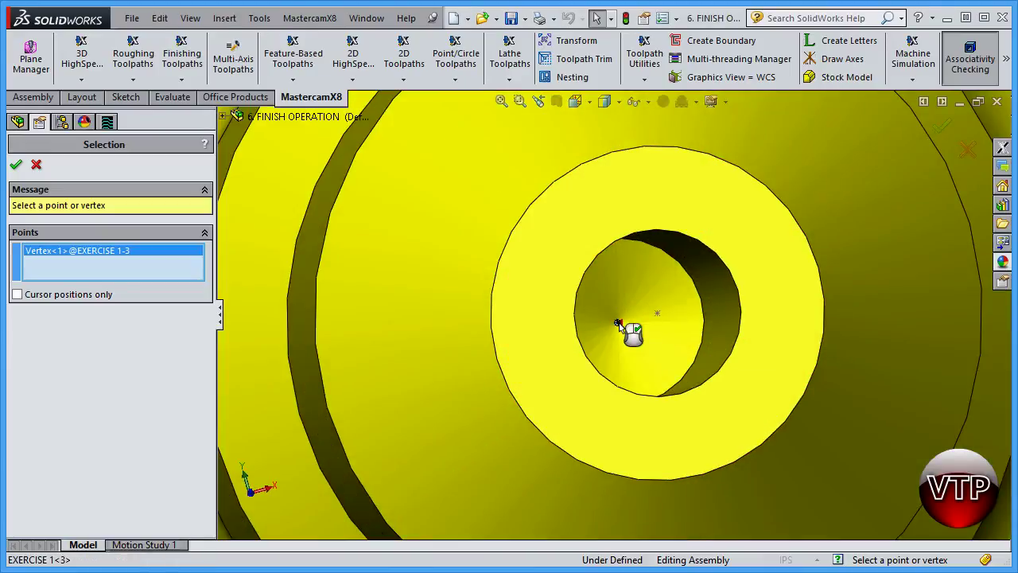
left_click(16, 165)
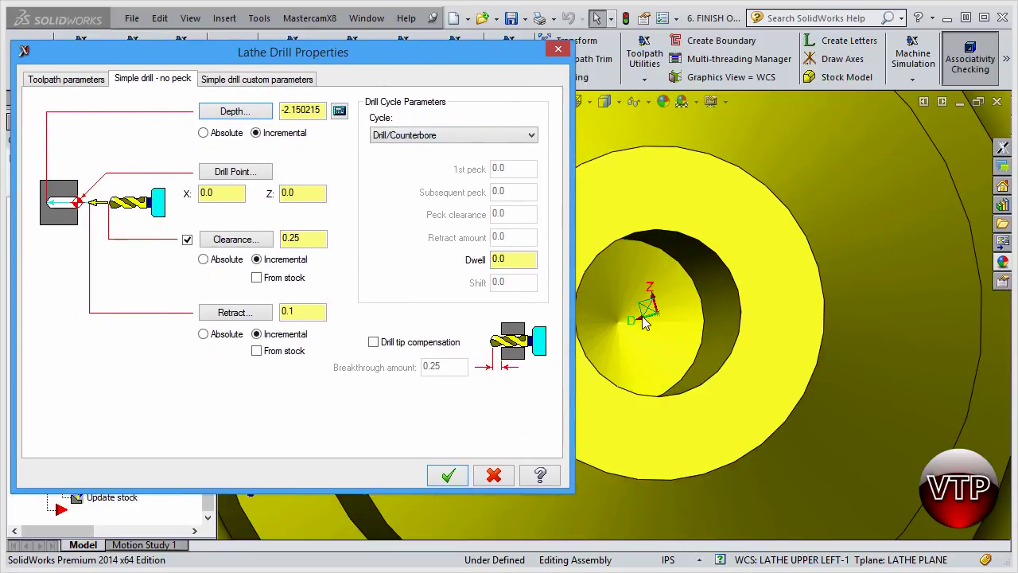
left_click(317, 112)
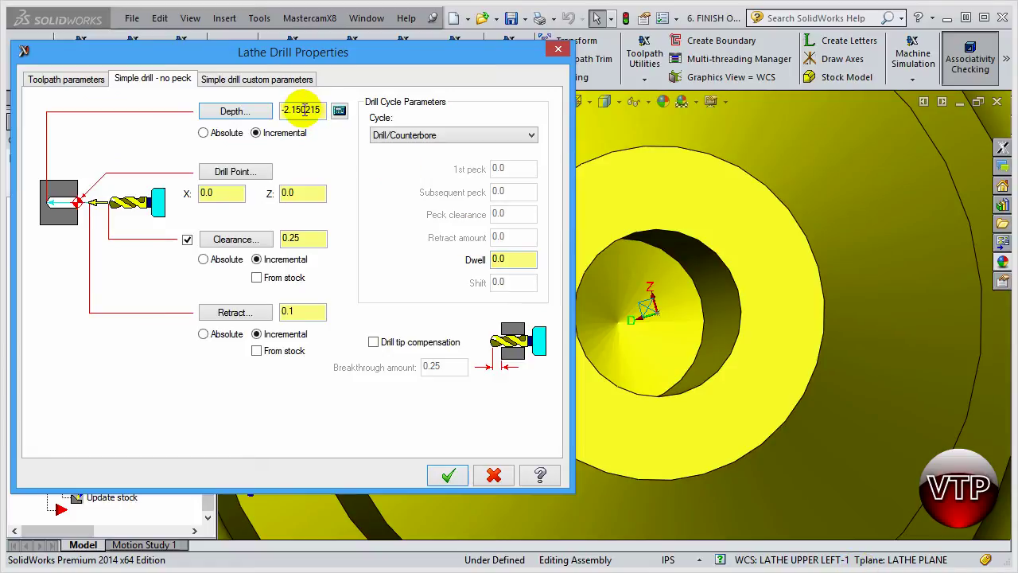
left_click_drag(306, 109, 412, 107)
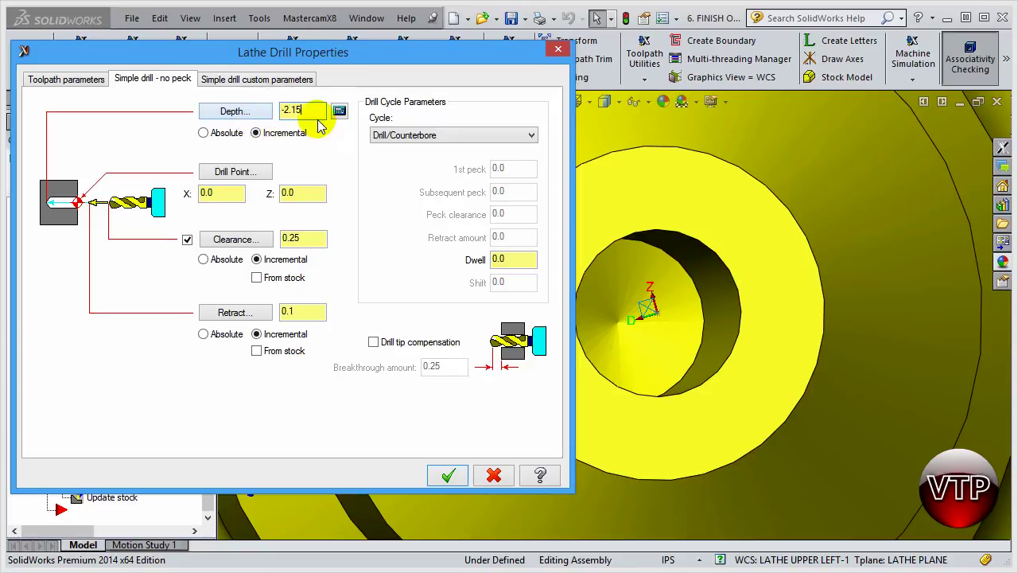
left_click_drag(376, 60, 542, 104)
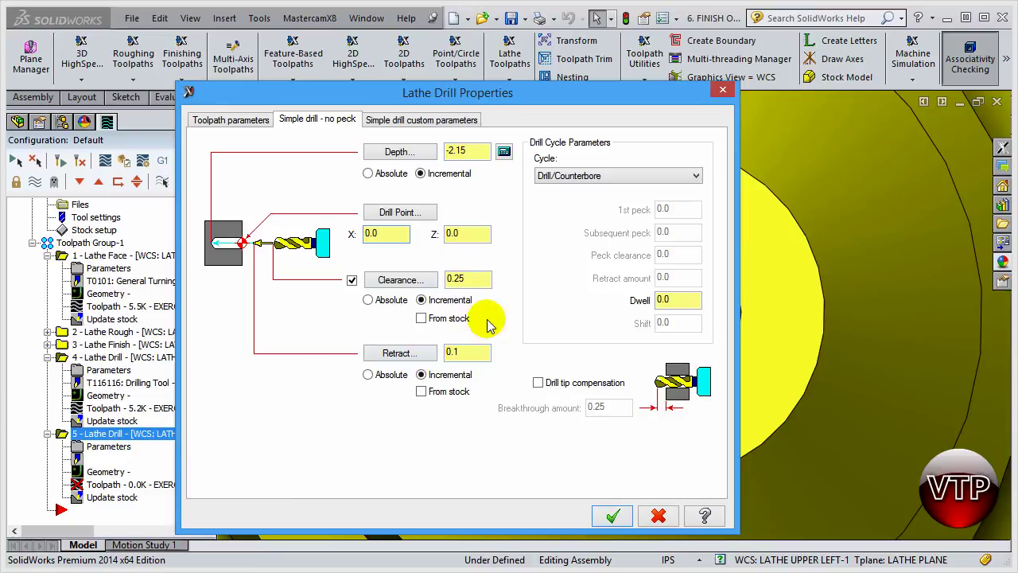
Generate the 0.5 in drill toolpath and inspect the drilled hole from an isometric view
left_click(614, 517)
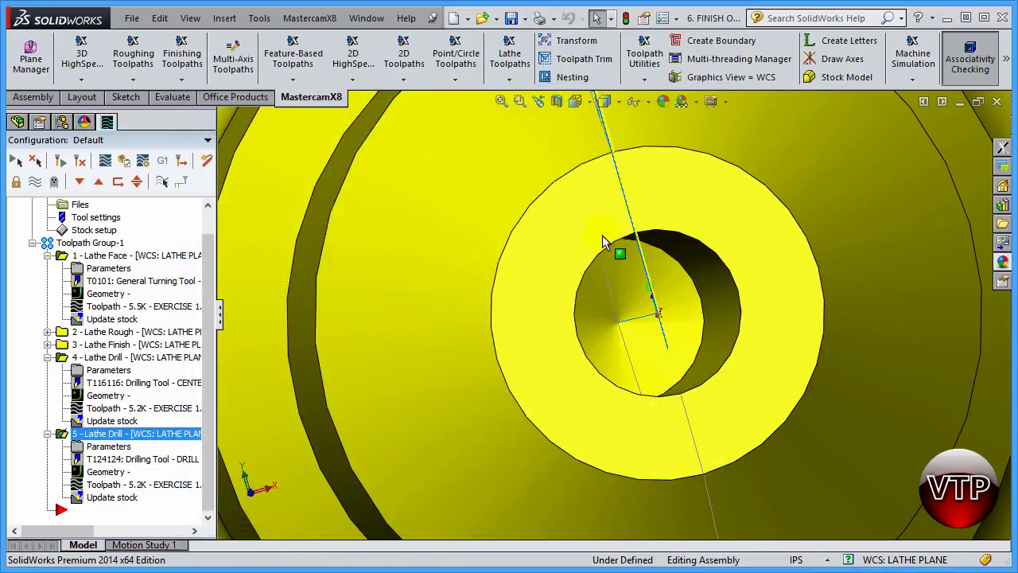
left_click(575, 101)
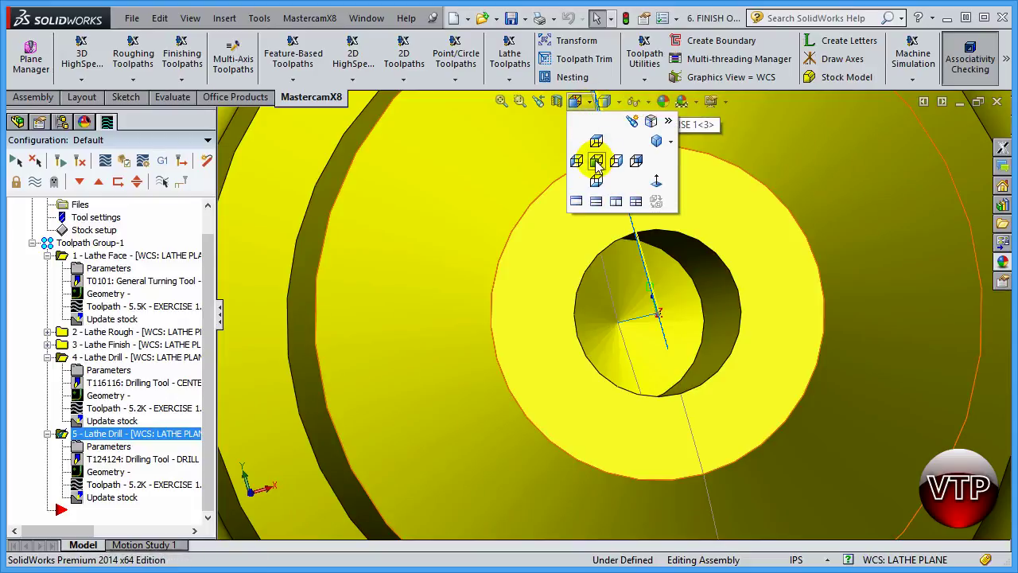
left_click(655, 141)
scroll(767, 397, "down", 10)
middle_click_drag(763, 389, 702, 291)
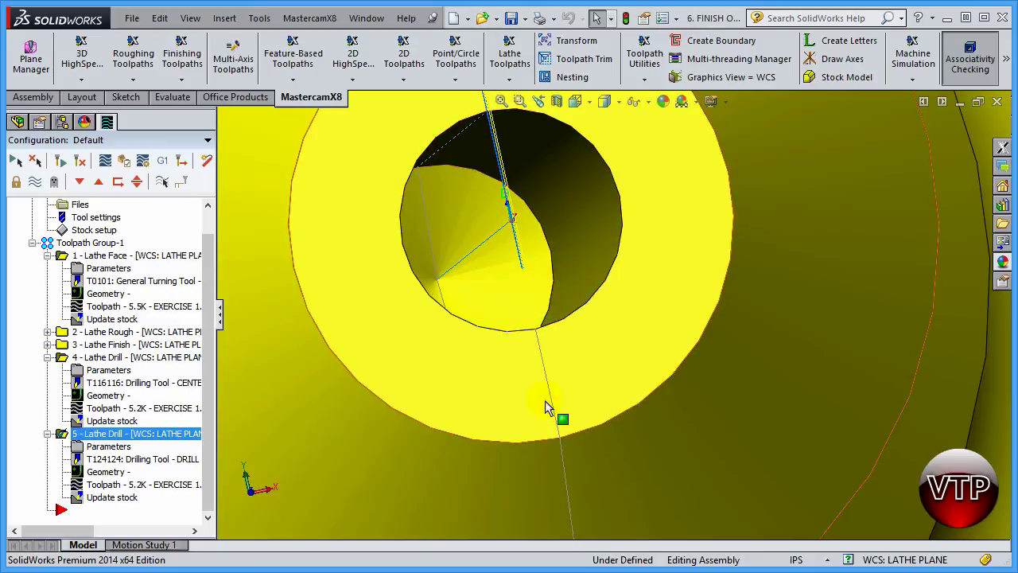
scroll(549, 414, "up", 6)
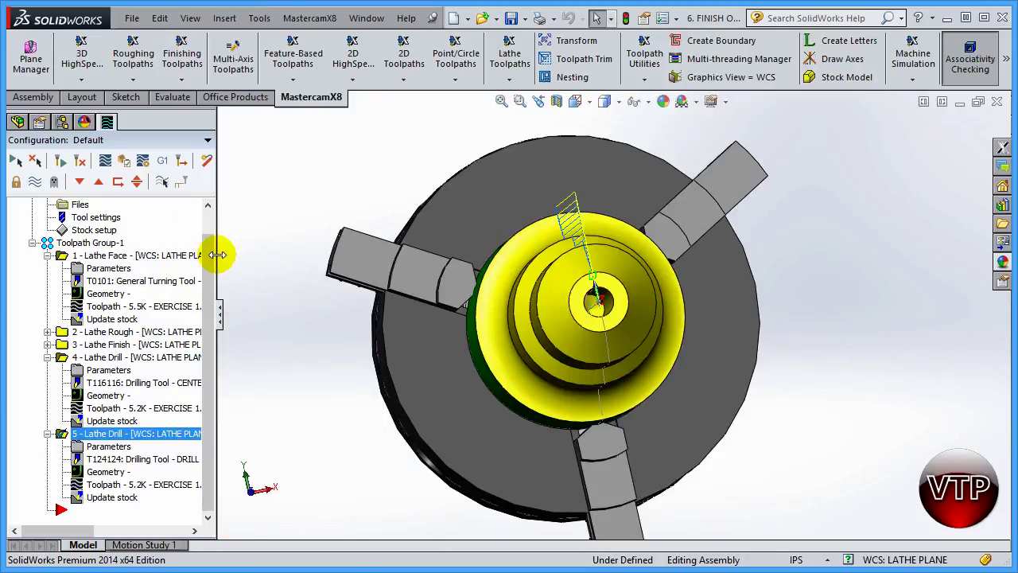
scroll(210, 256, "up", 1)
Collapse the toolpath tree, select all five lathe operations and verify them
left_click(48, 382)
left_click(48, 395)
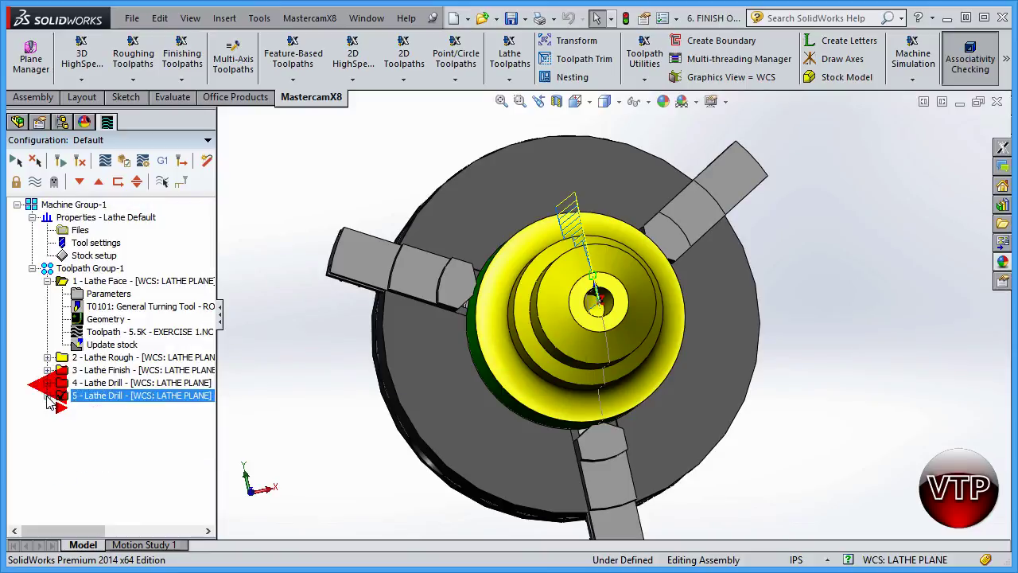
left_click(48, 280)
left_click(76, 281, "shift")
middle_click_drag(703, 260, 761, 363)
scroll(661, 295, "up", 3)
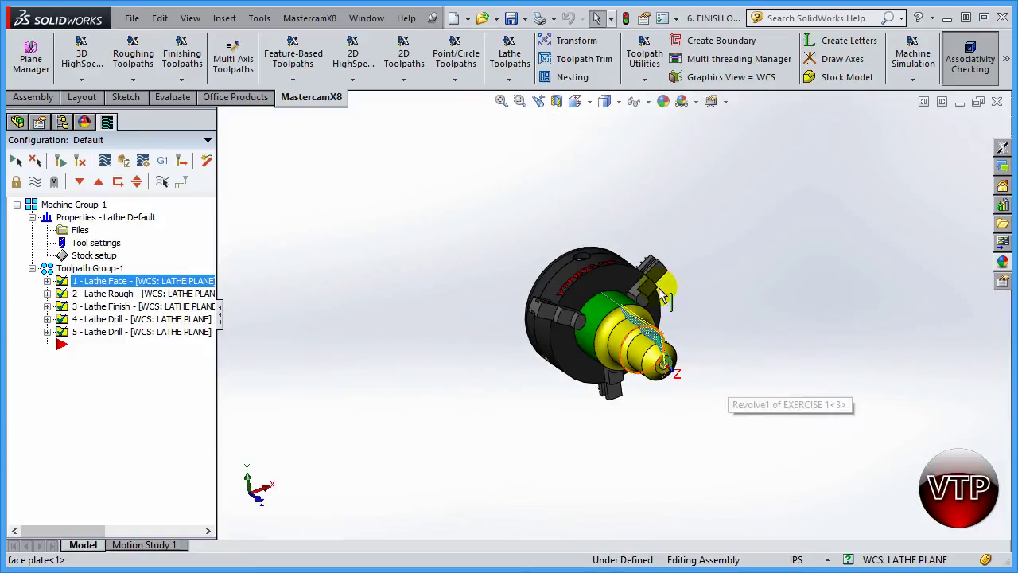
left_click(126, 159)
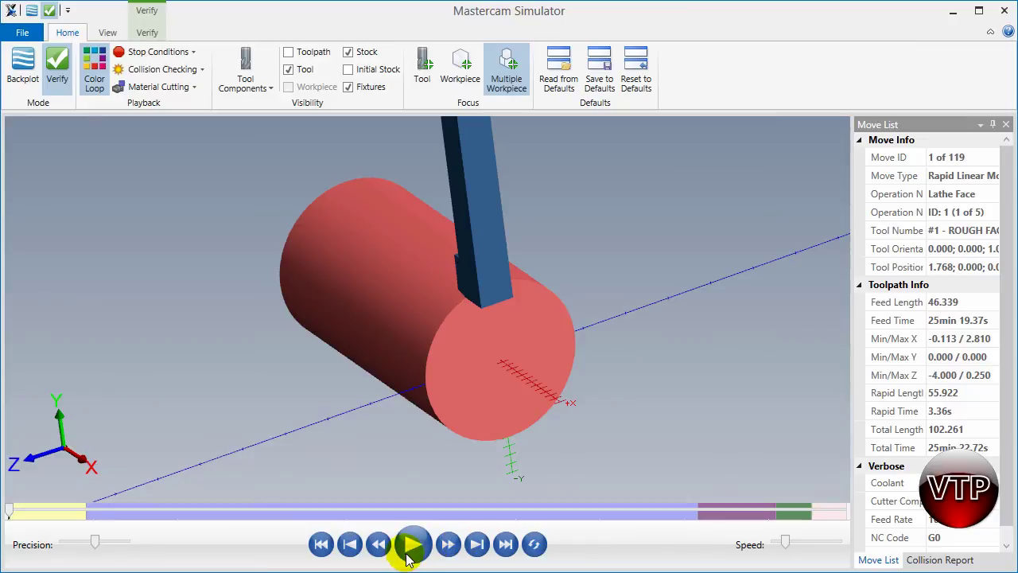
Play the five-operation simulation at increased speed and orbit the part to inspect the hole
left_click(406, 556)
left_click_drag(791, 548, 792, 544)
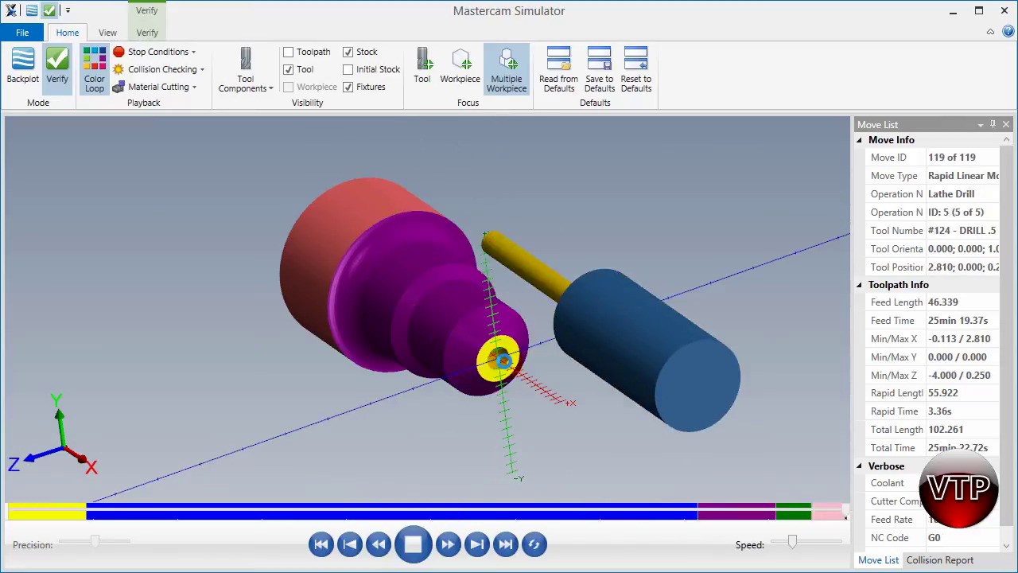
middle_click_drag(555, 400, 712, 236)
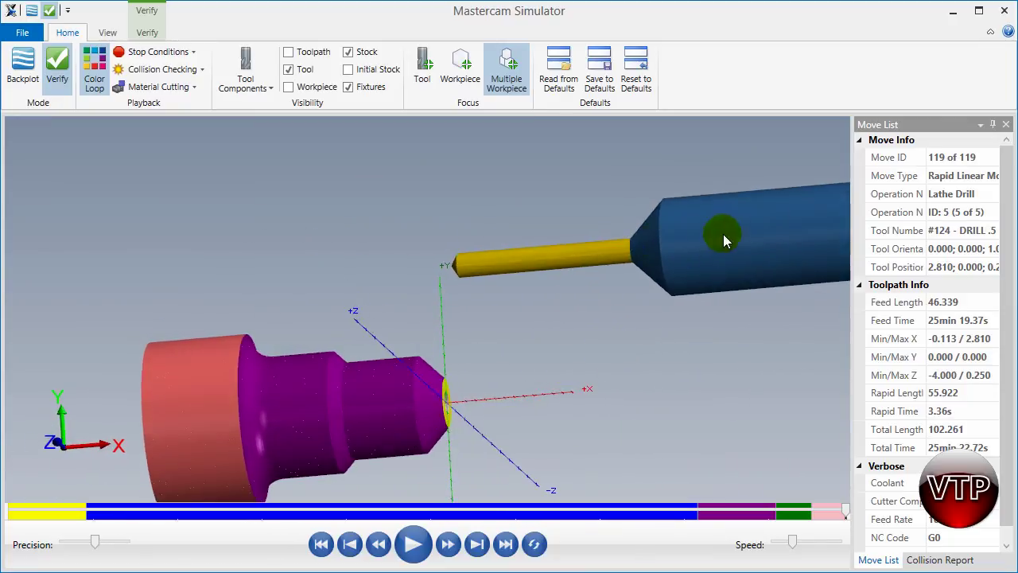
scroll(623, 311, "down", 4)
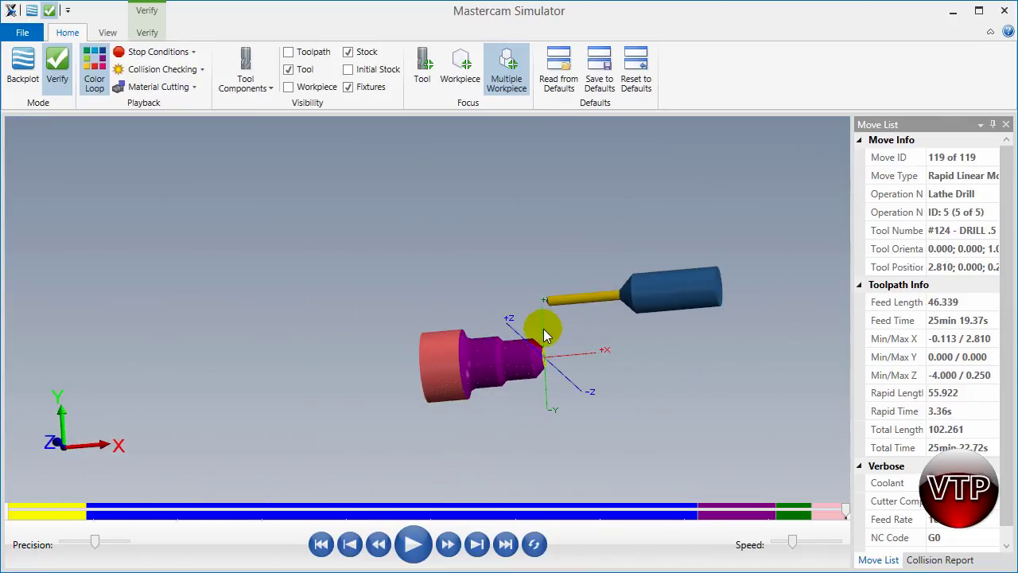
Switch to the Front view, zoom in, and make the stock translucent to reveal the drilled hole
left_click(111, 33)
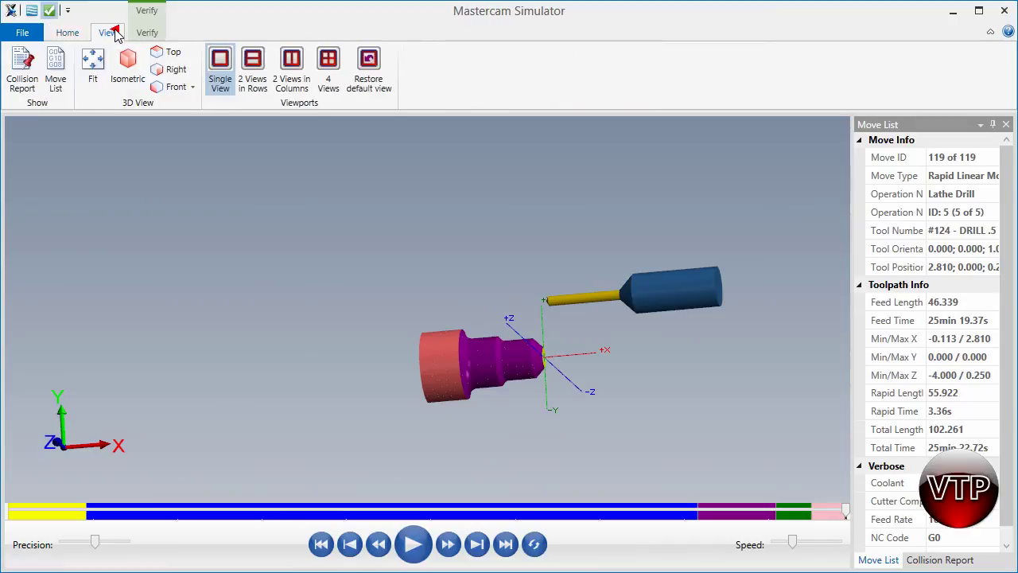
left_click(174, 86)
scroll(404, 123, "up", 5)
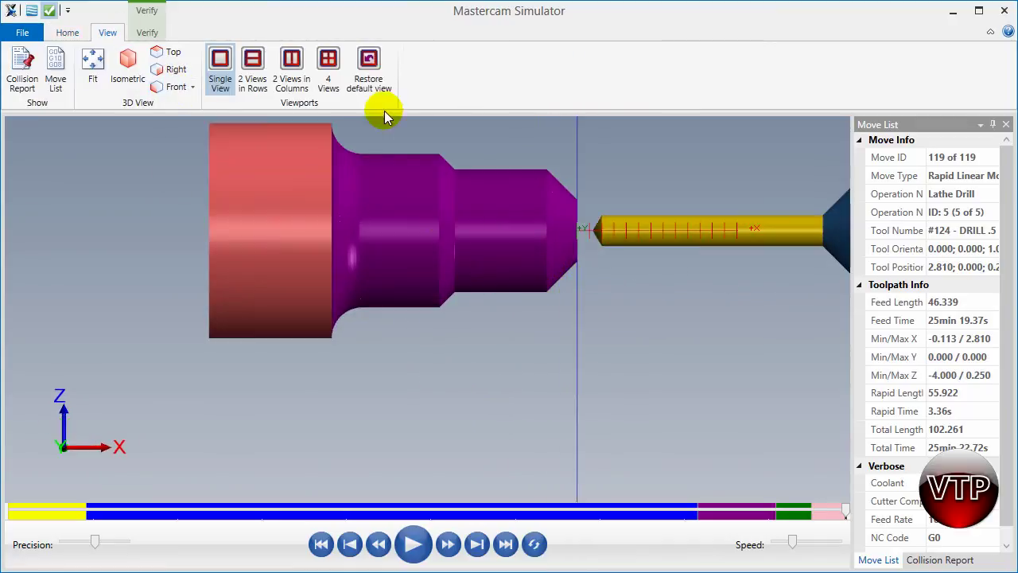
scroll(375, 163, "down", 3)
scroll(360, 141, "up", 2)
scroll(353, 131, "up", 1)
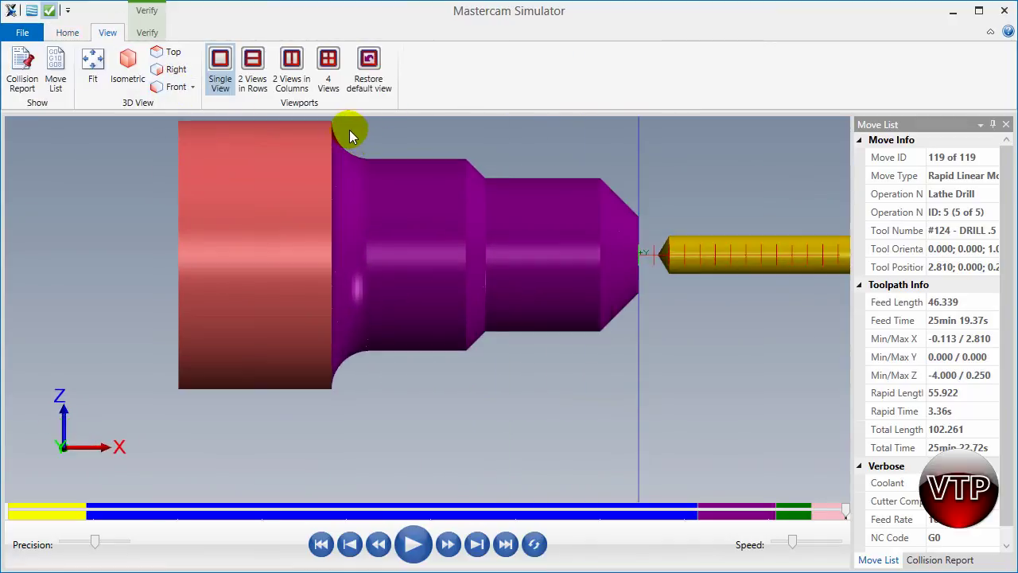
left_click(67, 32)
left_click(350, 55)
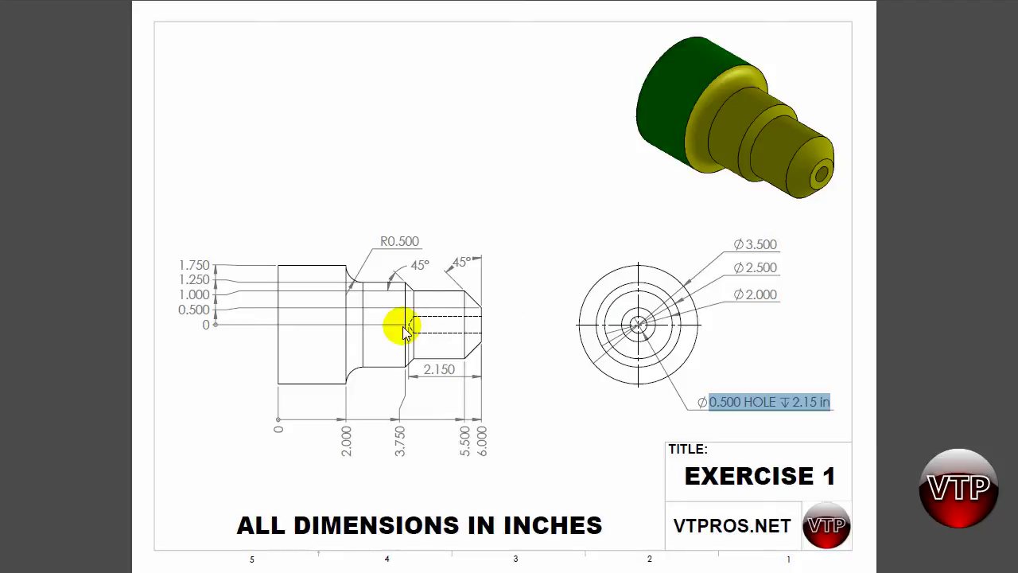
left_click(412, 331)
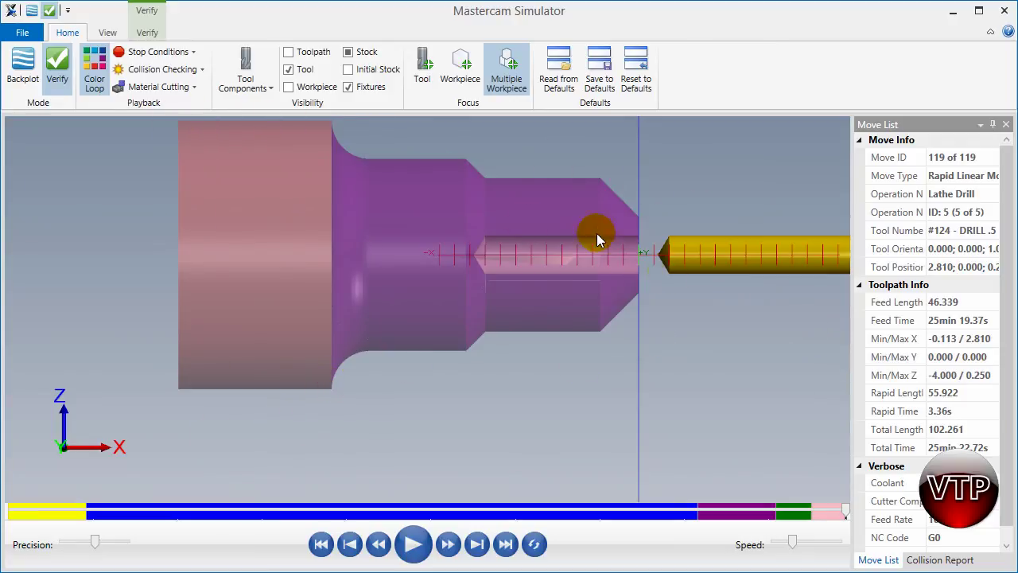
Exit Mastercam Simulator to view the finished lathe part with all five toolpaths
left_click(1002, 12)
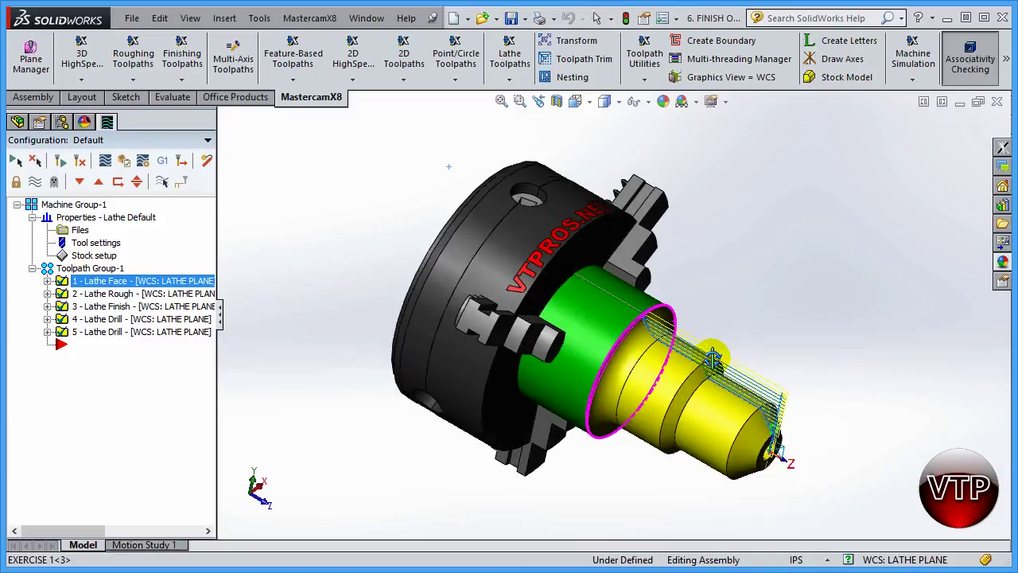
scroll(660, 386, "down", 2)
scroll(627, 318, "up", 2)
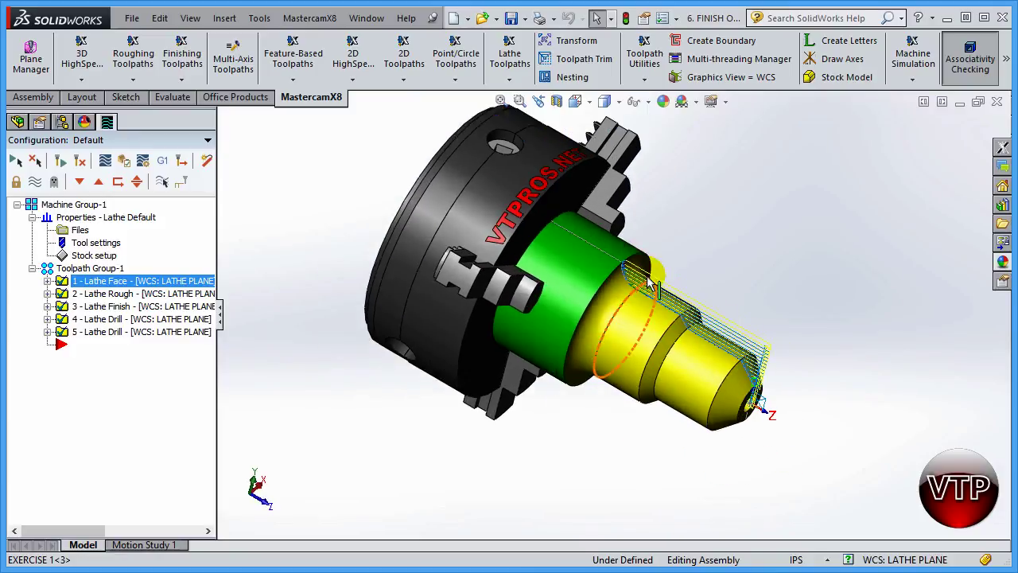